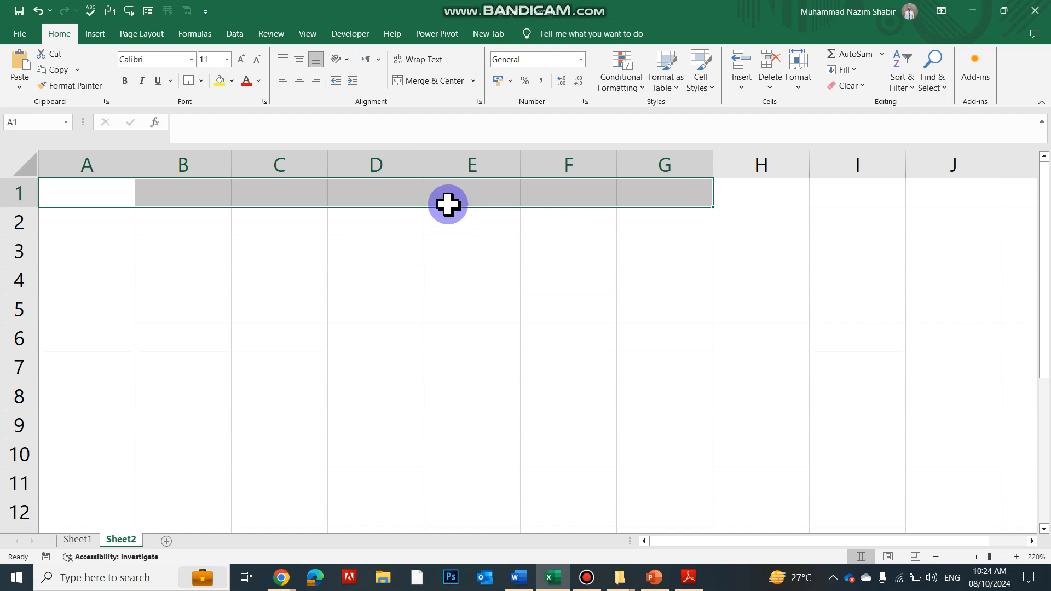
# Merge and center cells A1:G1 and enter the title "BOOK OF ACCOUNT (LEDGER) 2024"
pyautogui.click(432, 81)
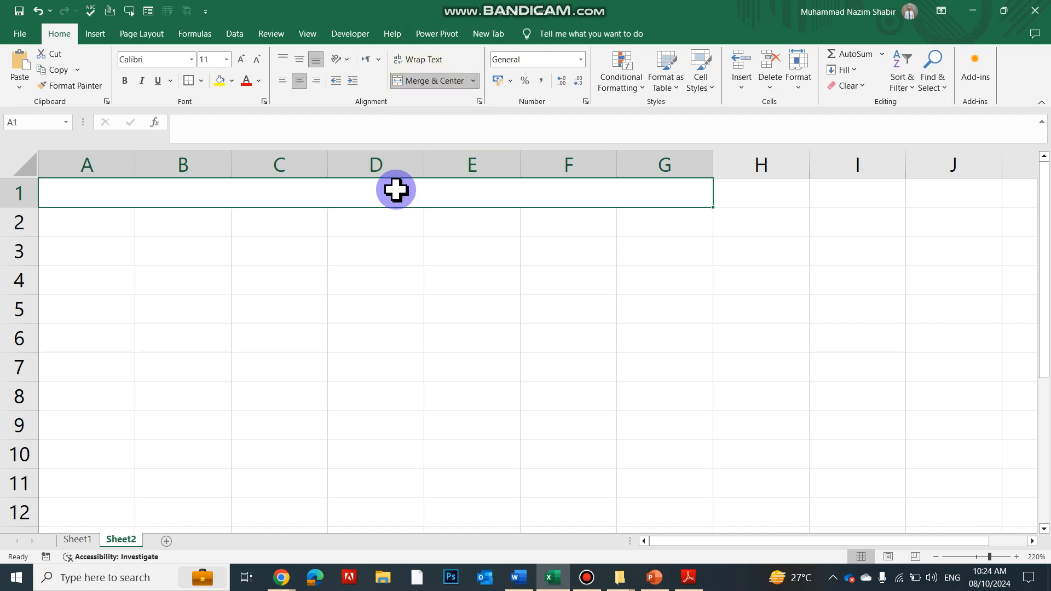
pyautogui.write('ACC')
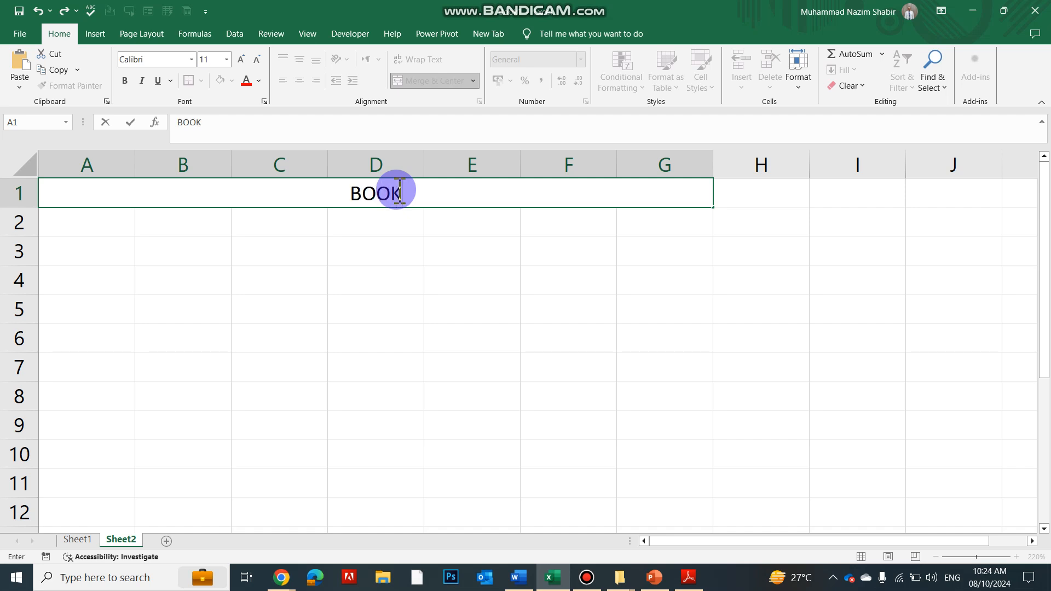
pyautogui.write('OUNT (')
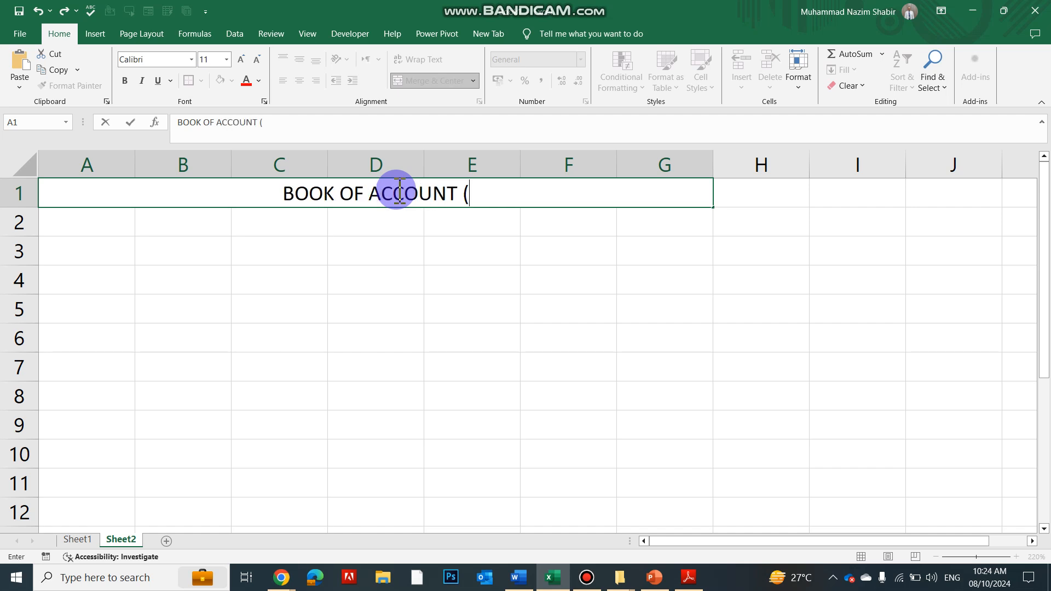
pyautogui.write('LEDGER')
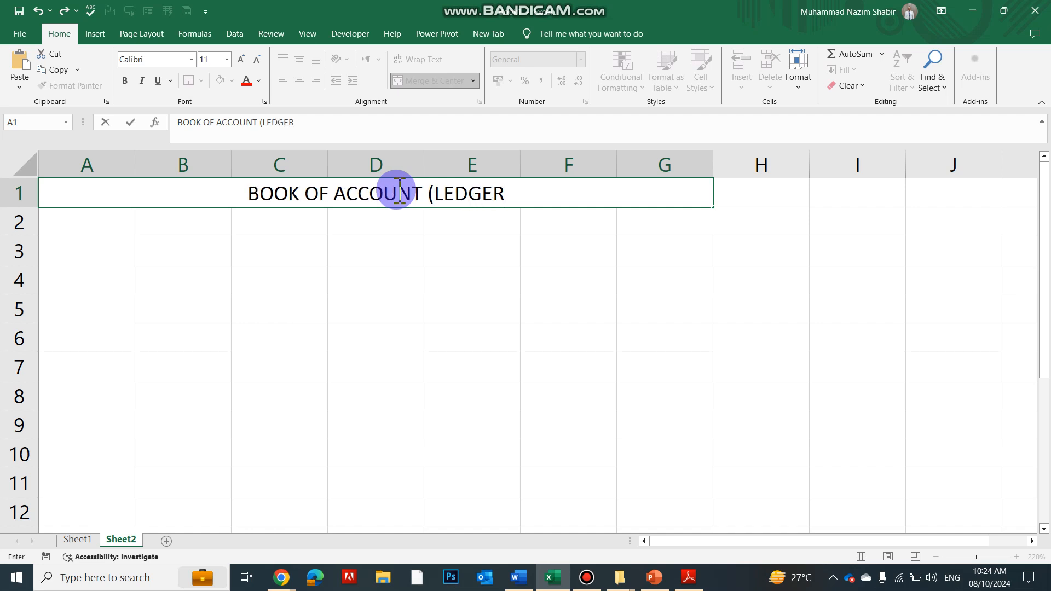
pyautogui.write(') 2024')
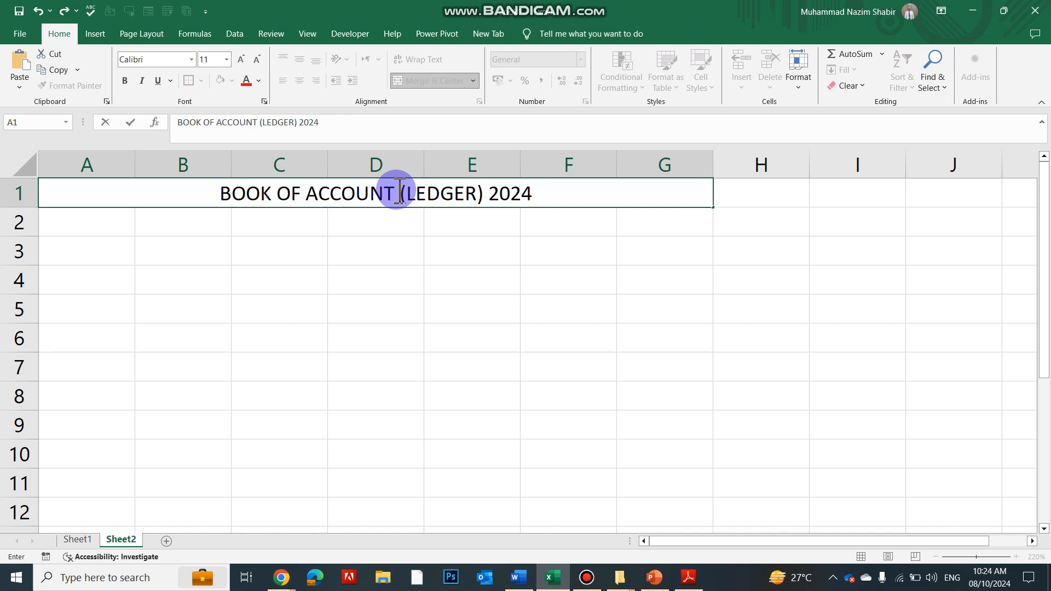
pyautogui.click(472, 366)
# Apply a thick outside border to the merged title cell
pyautogui.moveTo(141, 210); pyautogui.dragTo(148, 183)
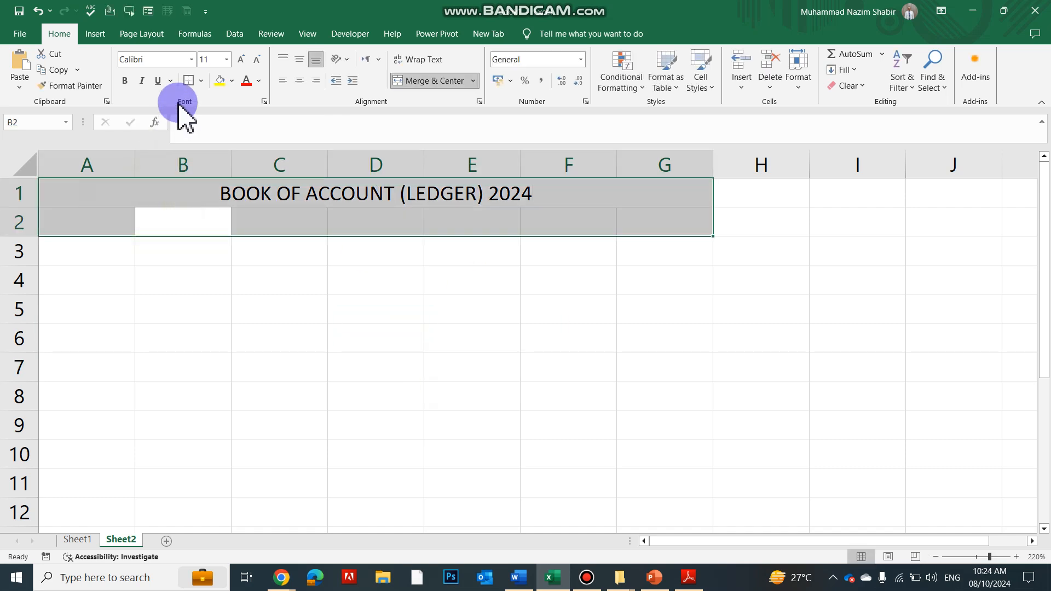
pyautogui.click(202, 81)
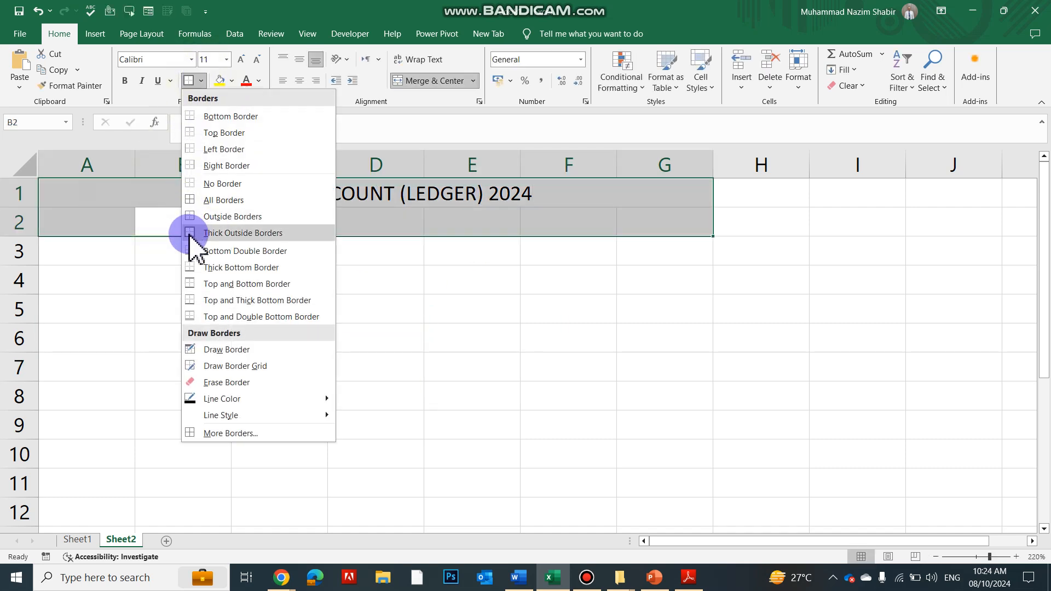
pyautogui.click(143, 192)
pyautogui.click(189, 81)
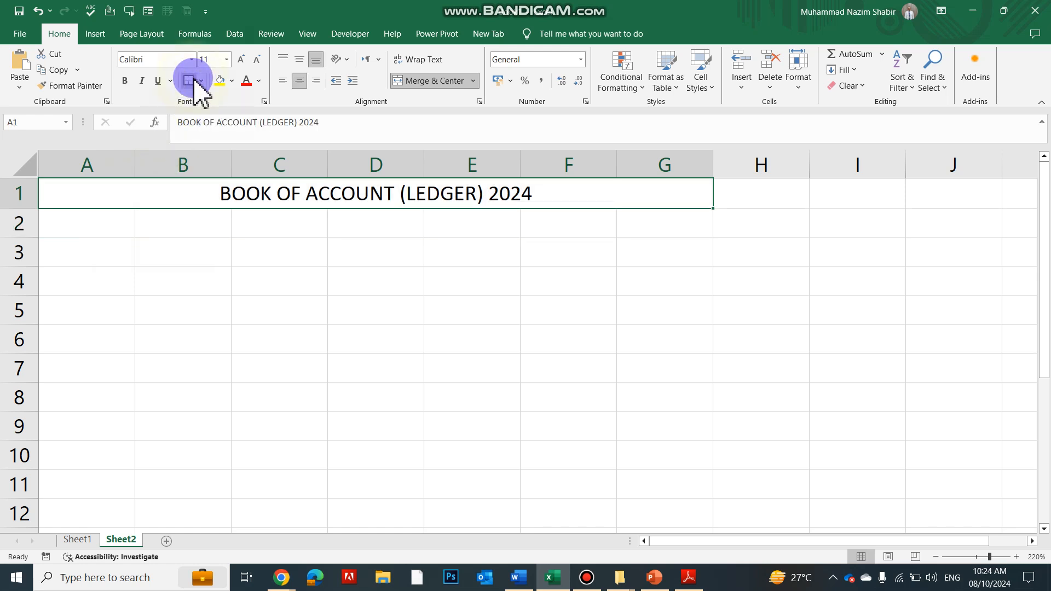
# Fill the merged title cell with a light shade of the gold theme color
pyautogui.click(222, 81)
pyautogui.click(231, 81)
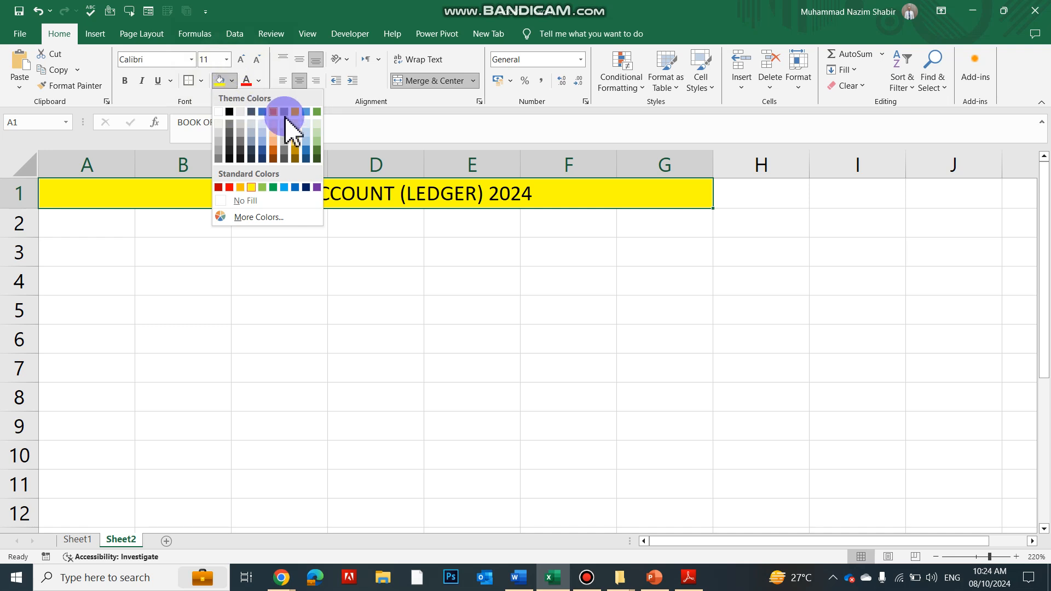
pyautogui.click(295, 147)
pyautogui.click(340, 293)
# Insert a blank row above the title row
pyautogui.click(44, 189)
pyautogui.click(16, 190)
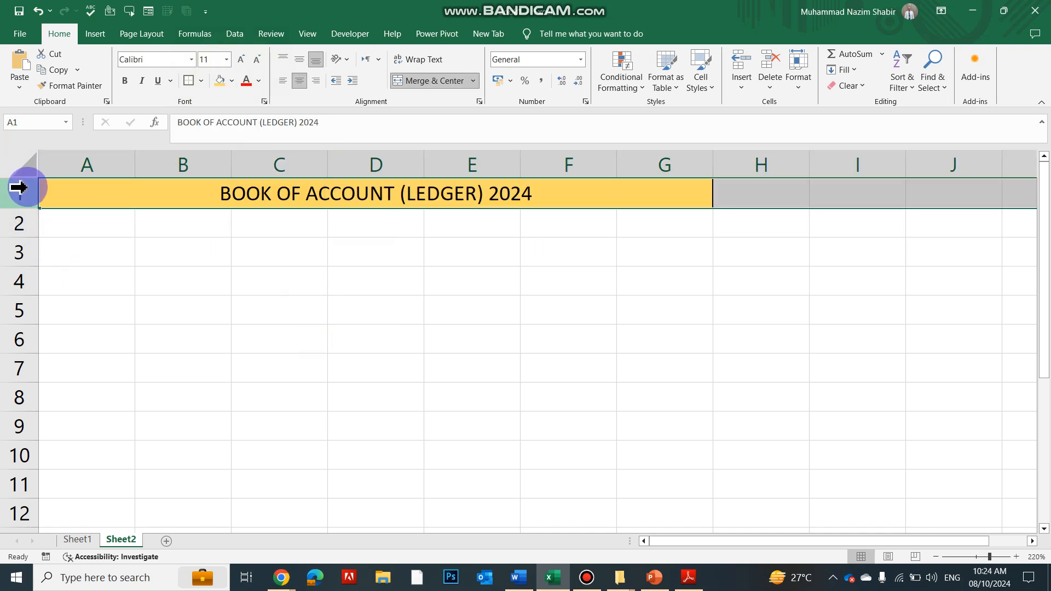
pyautogui.rightClick(19, 190)
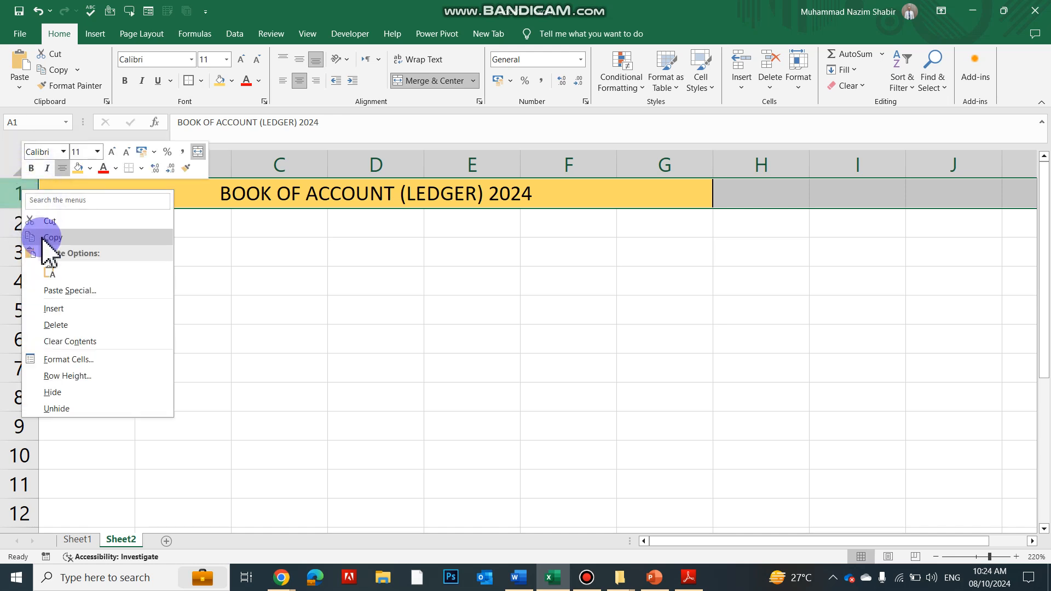
pyautogui.click(60, 307)
pyautogui.click(109, 288)
# Insert a blank column before column A, ahead of the title block
pyautogui.click(56, 164)
pyautogui.rightClick(59, 165)
pyautogui.click(90, 267)
pyautogui.click(383, 410)
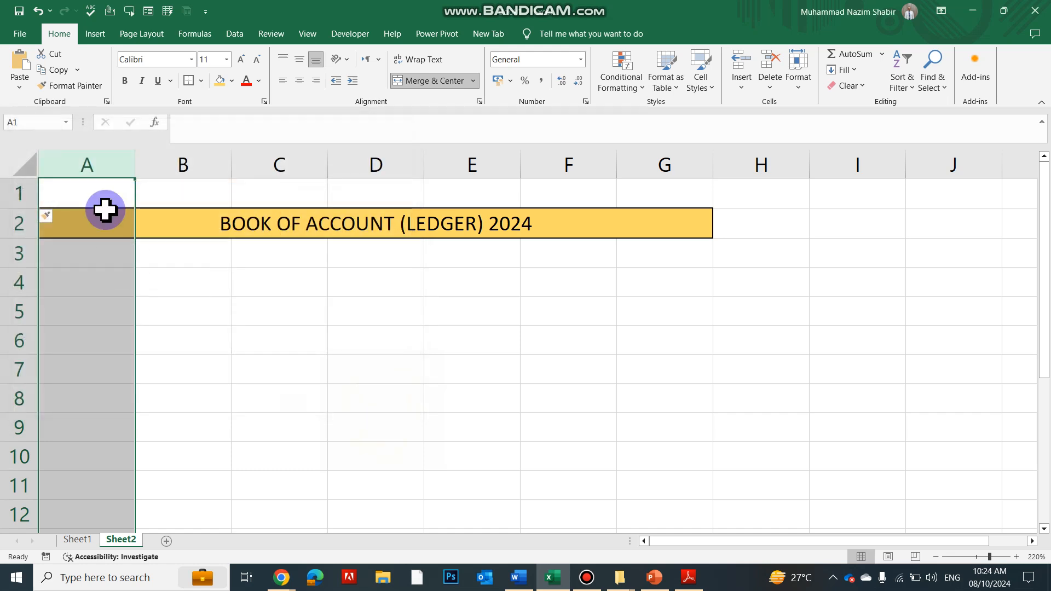
pyautogui.rightClick(84, 170)
pyautogui.click(116, 288)
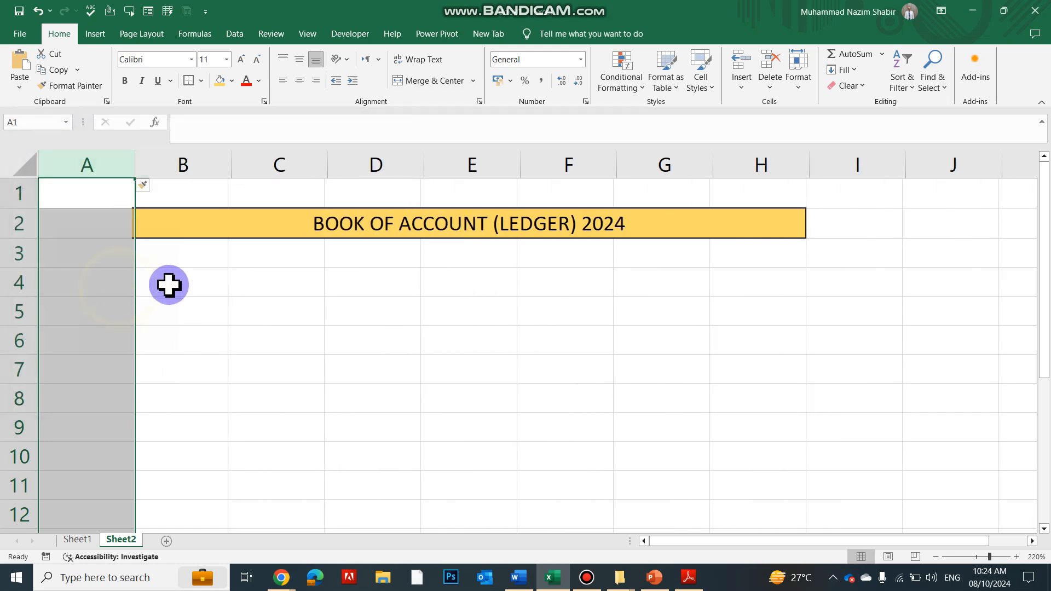
# Narrow the blank column A to a thin margin beside the title
pyautogui.click(152, 281)
pyautogui.moveTo(136, 163); pyautogui.dragTo(54, 162)
pyautogui.click(241, 279)
pyautogui.click(122, 279)
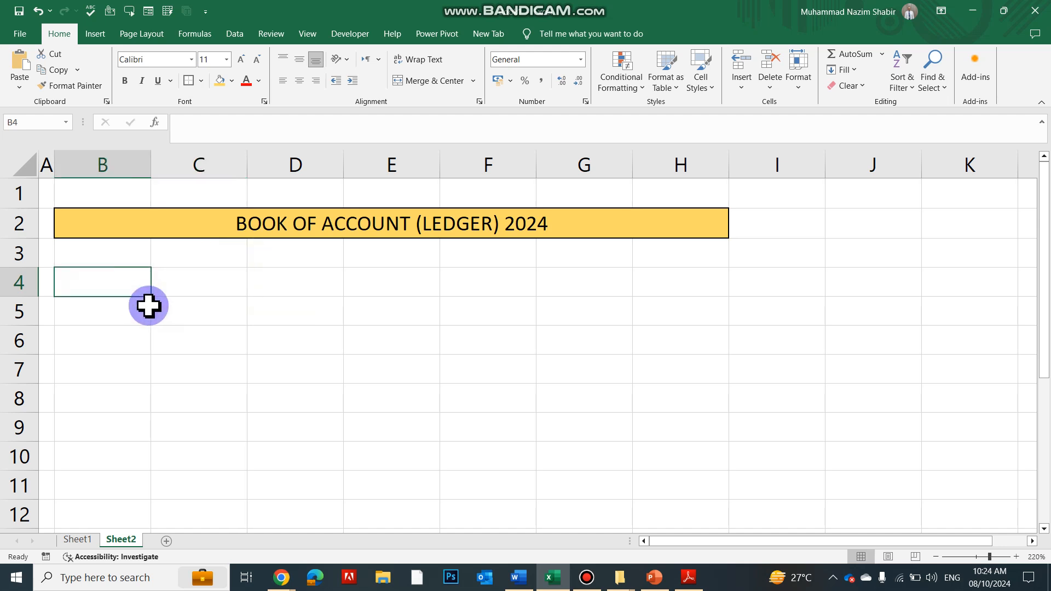
# Fill the header cells B5:H5 with the same light gold as the title
pyautogui.click(188, 331)
pyautogui.click(119, 314)
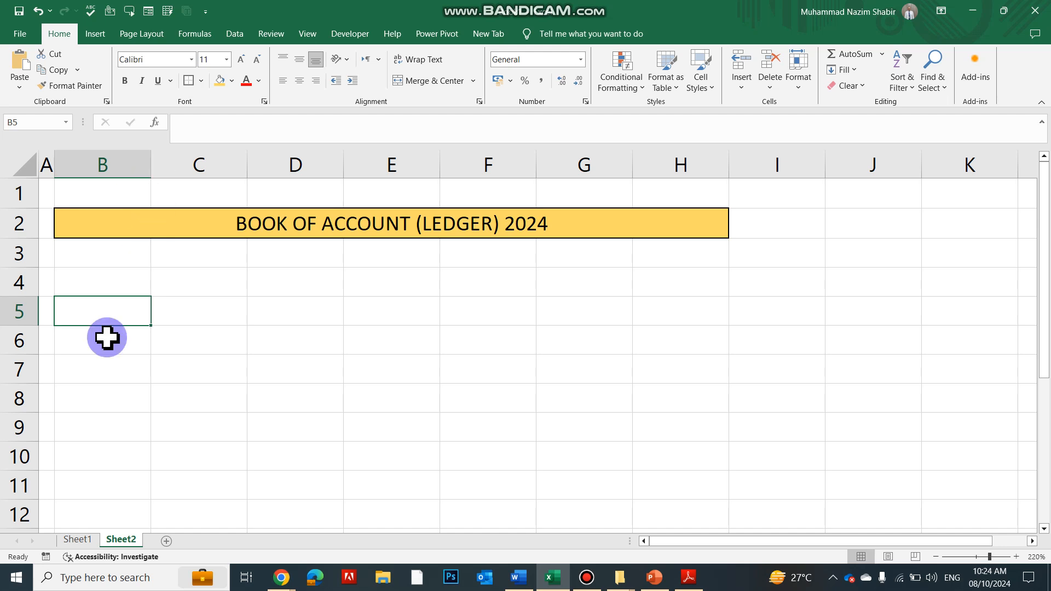
pyautogui.moveTo(98, 316); pyautogui.dragTo(647, 305)
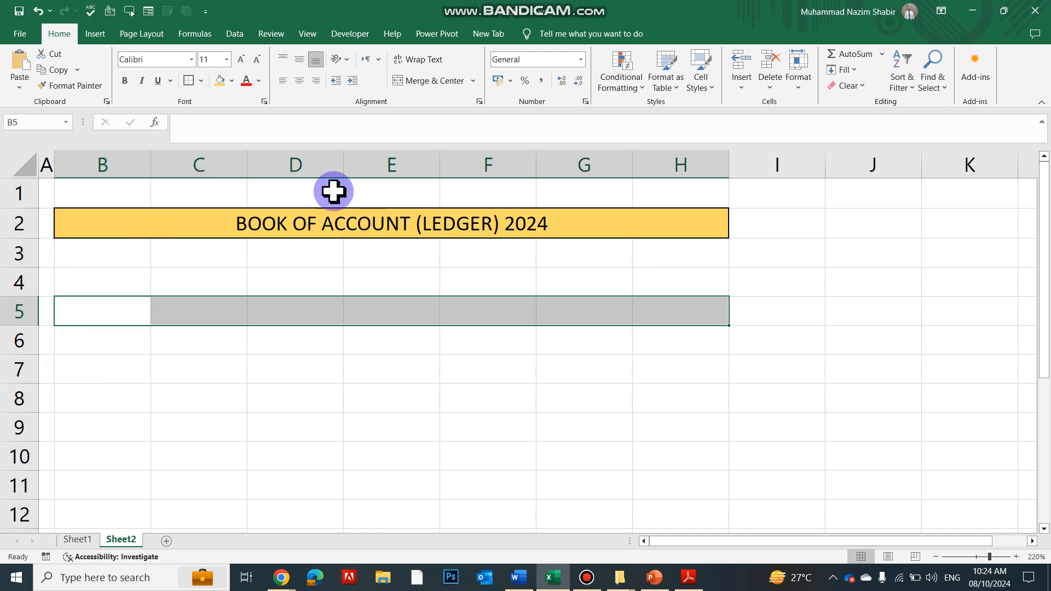
pyautogui.click(219, 82)
pyautogui.moveTo(249, 425); pyautogui.dragTo(237, 420)
# Apply all borders to the ledger range B5:H237
pyautogui.moveTo(91, 324); pyautogui.dragTo(728, 583)
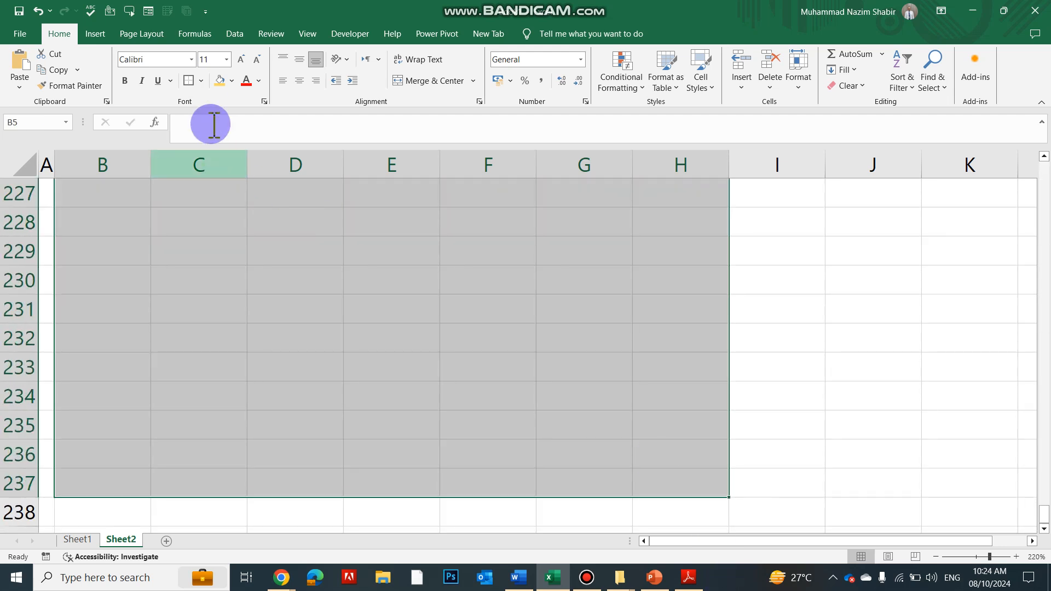
pyautogui.click(201, 81)
pyautogui.click(192, 201)
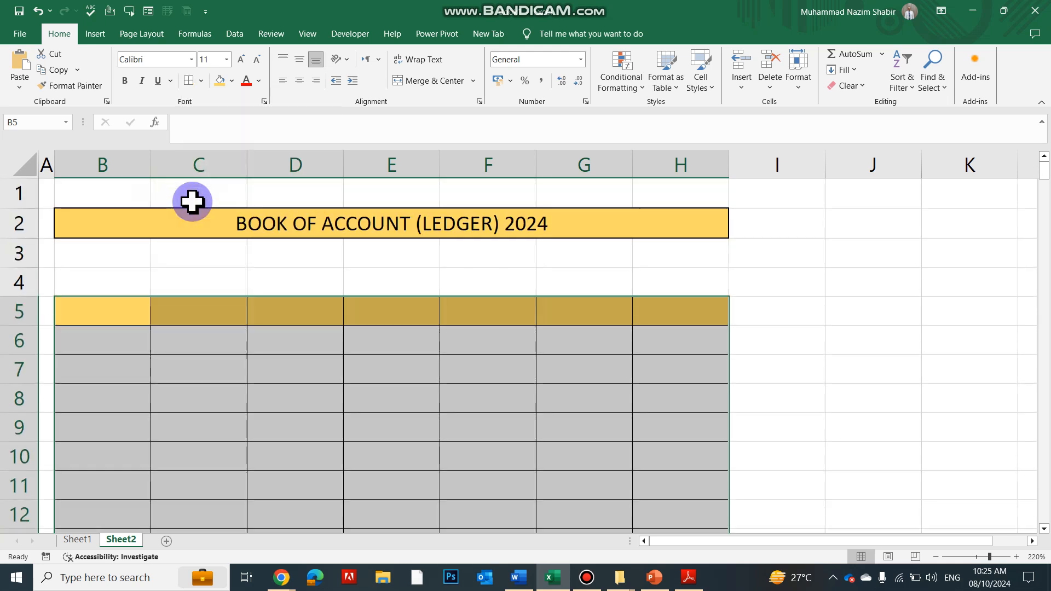
# Freeze the panes above row 6 so the title and header rows stay in view
pyautogui.click(19, 343)
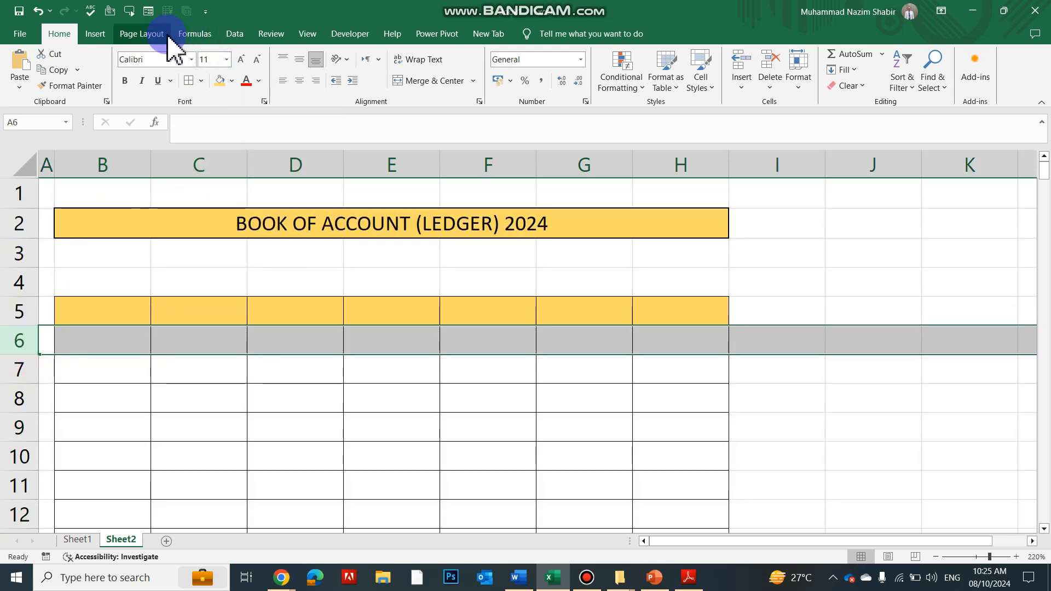
pyautogui.click(306, 34)
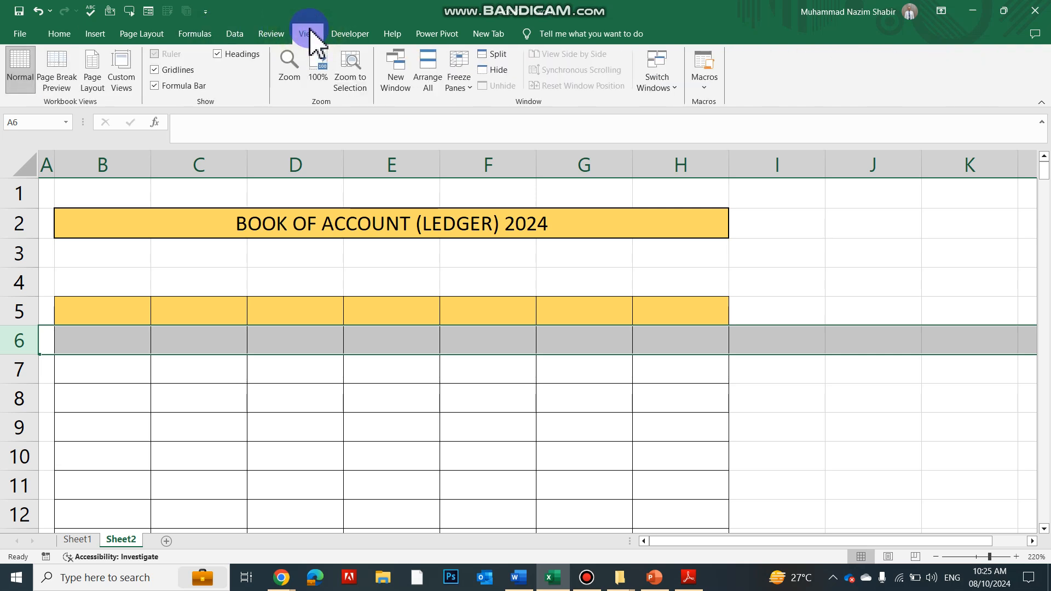
pyautogui.click(467, 86)
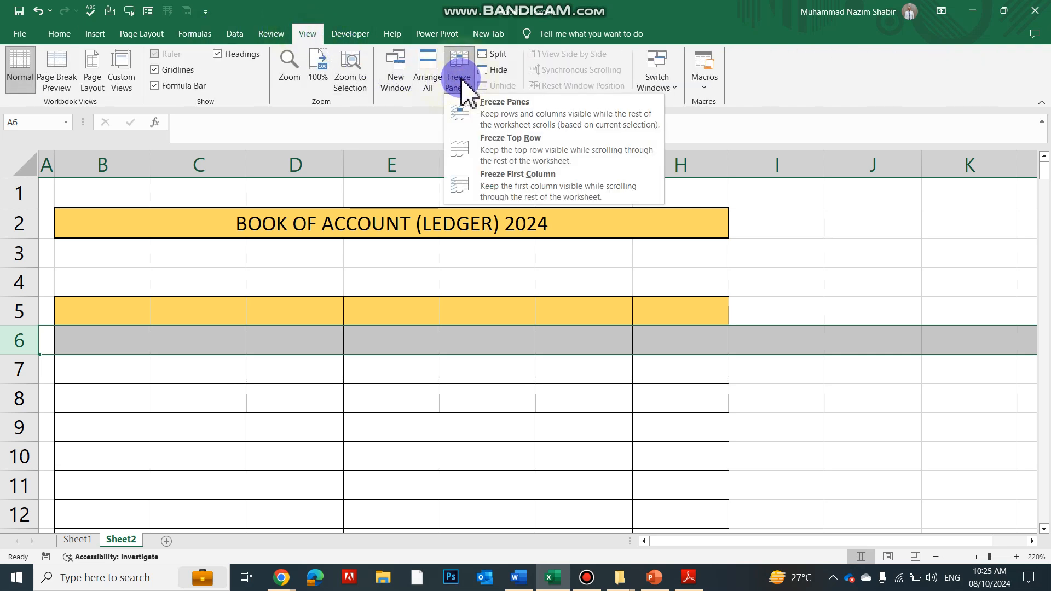
pyautogui.click(520, 108)
pyautogui.click(430, 442)
# Enter the column headers No, Details, Income and Expense in cells B5 to E5
pyautogui.click(122, 314)
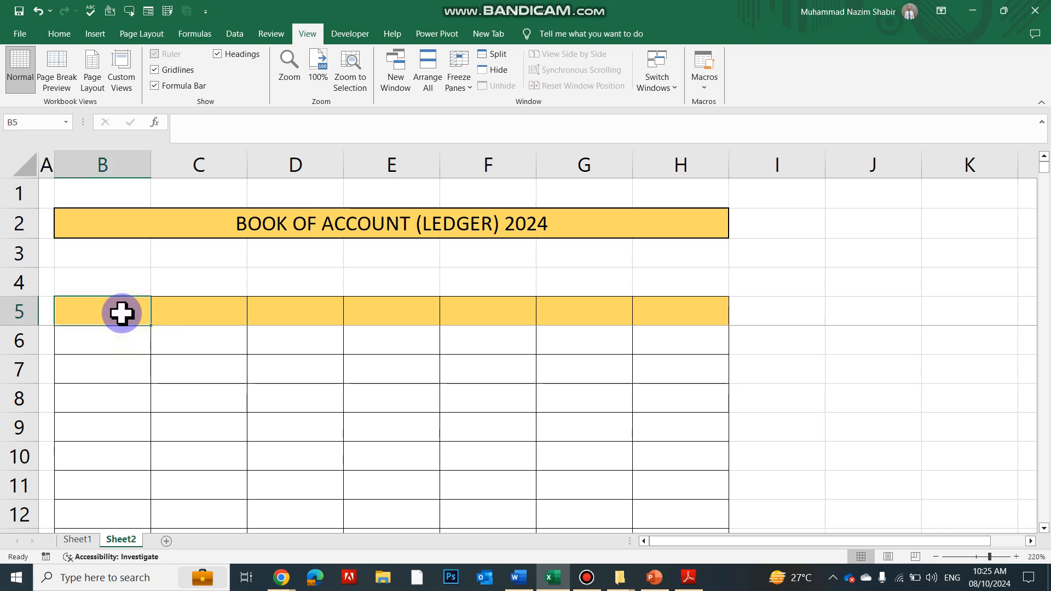
pyautogui.write('nO')
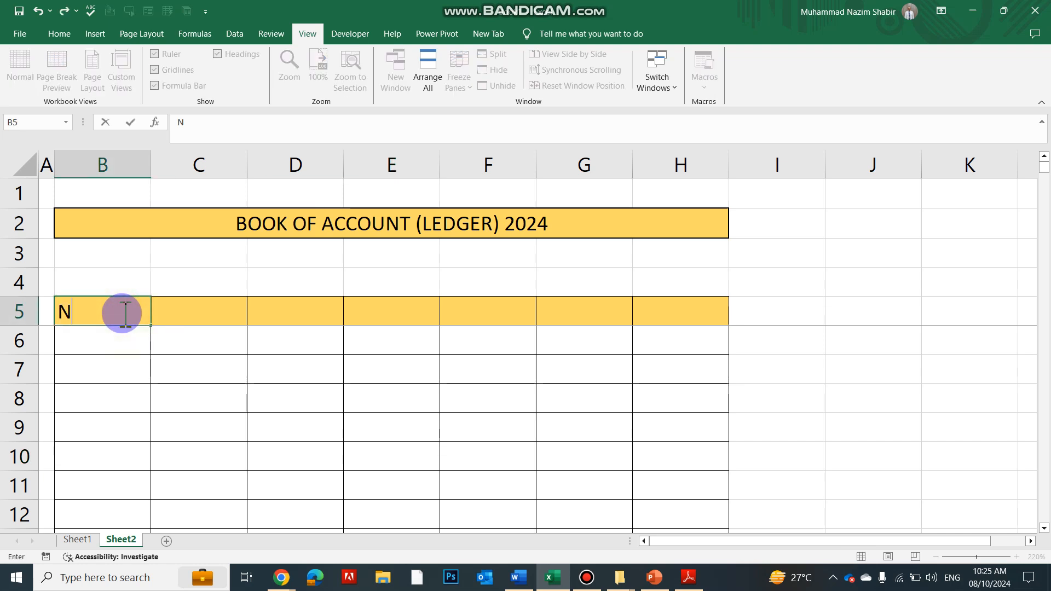
pyautogui.press('Tab')
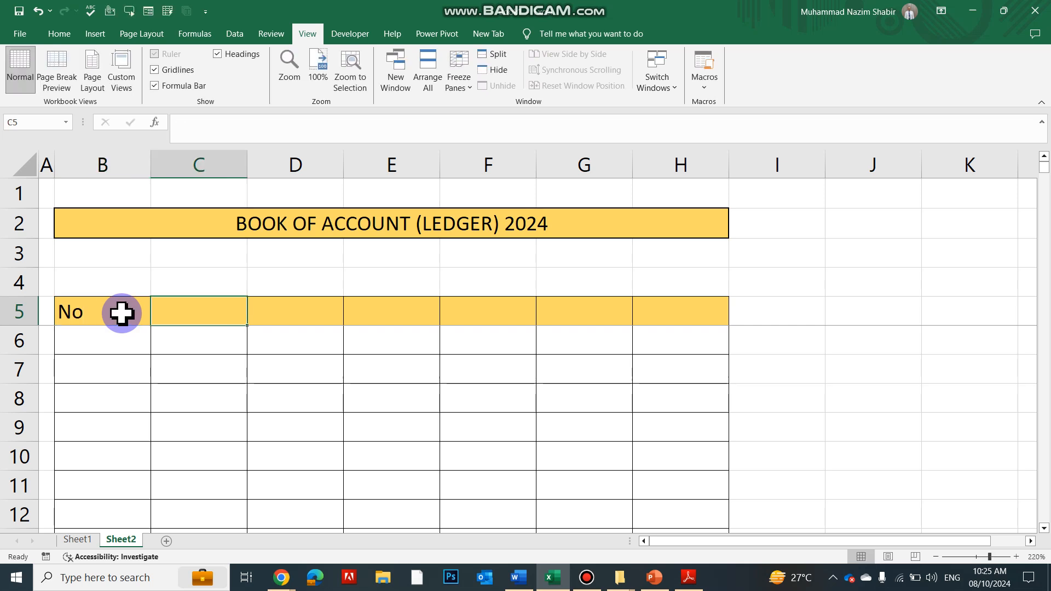
pyautogui.write('d')
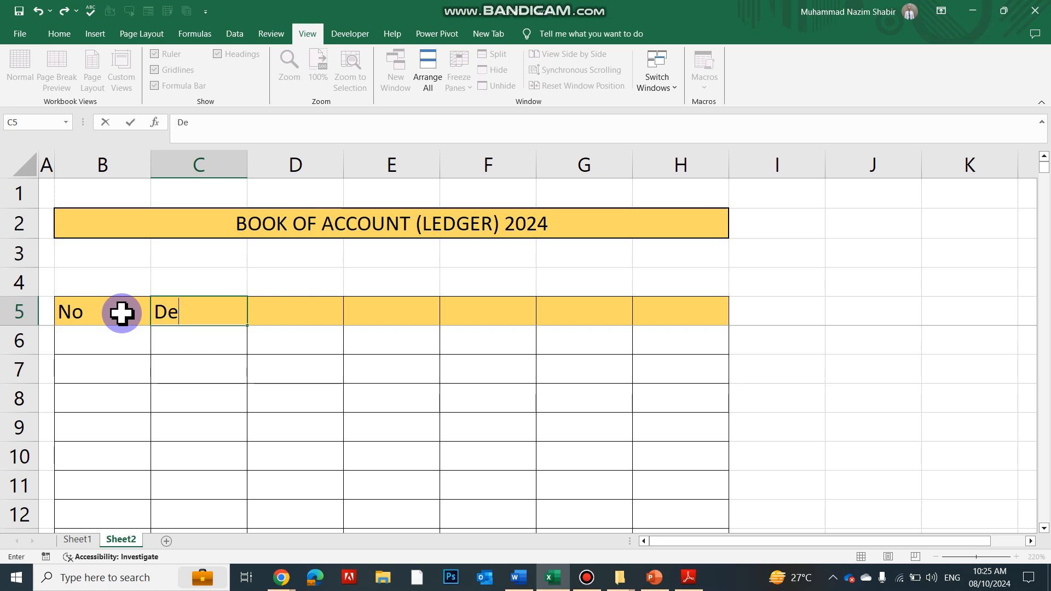
pyautogui.press('Tab')
pyautogui.write('I')
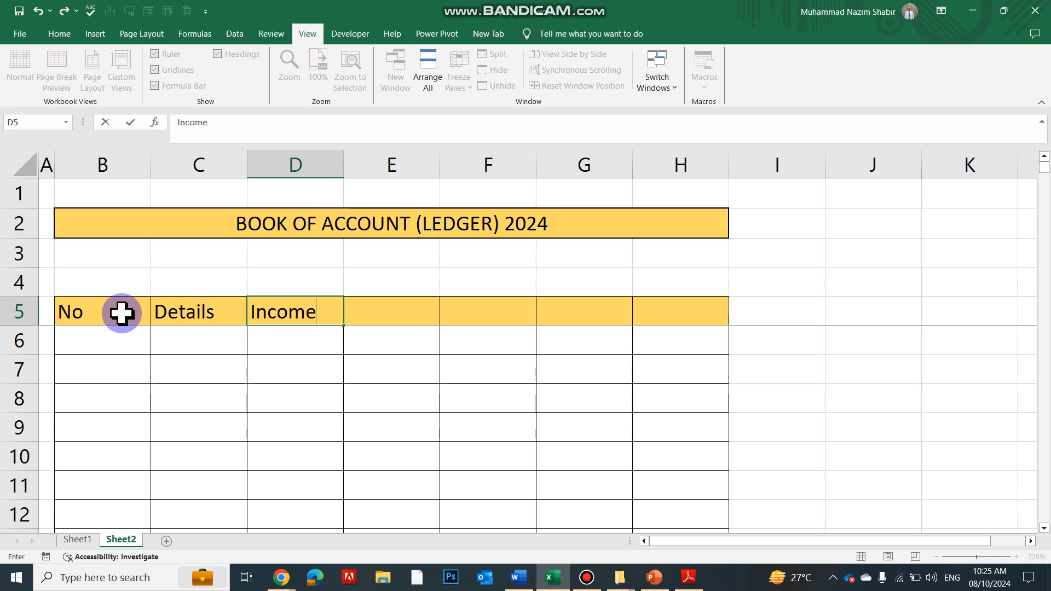
pyautogui.press('Tab')
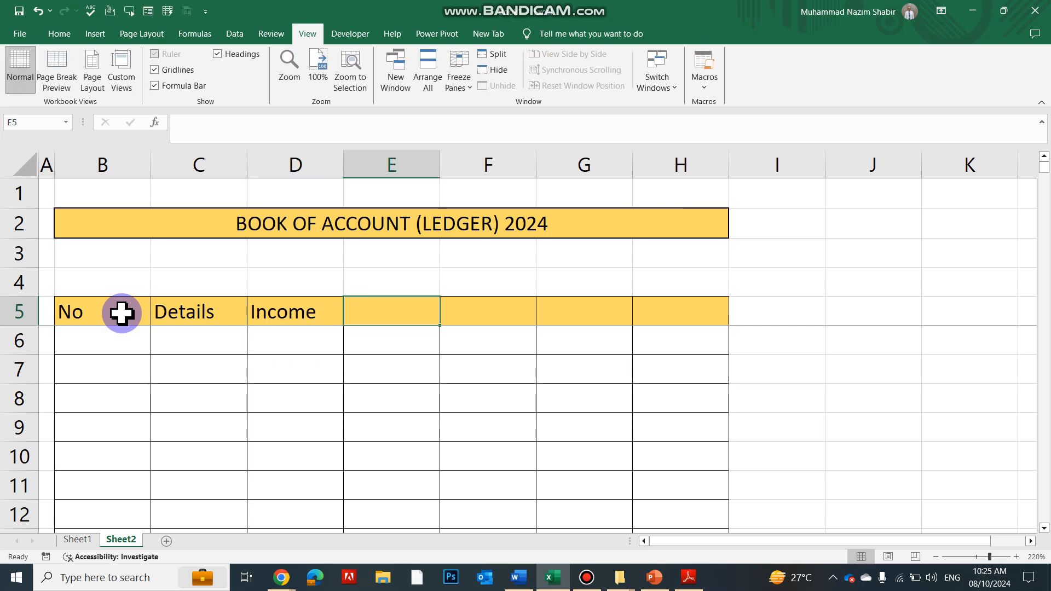
pyautogui.write('Expense')
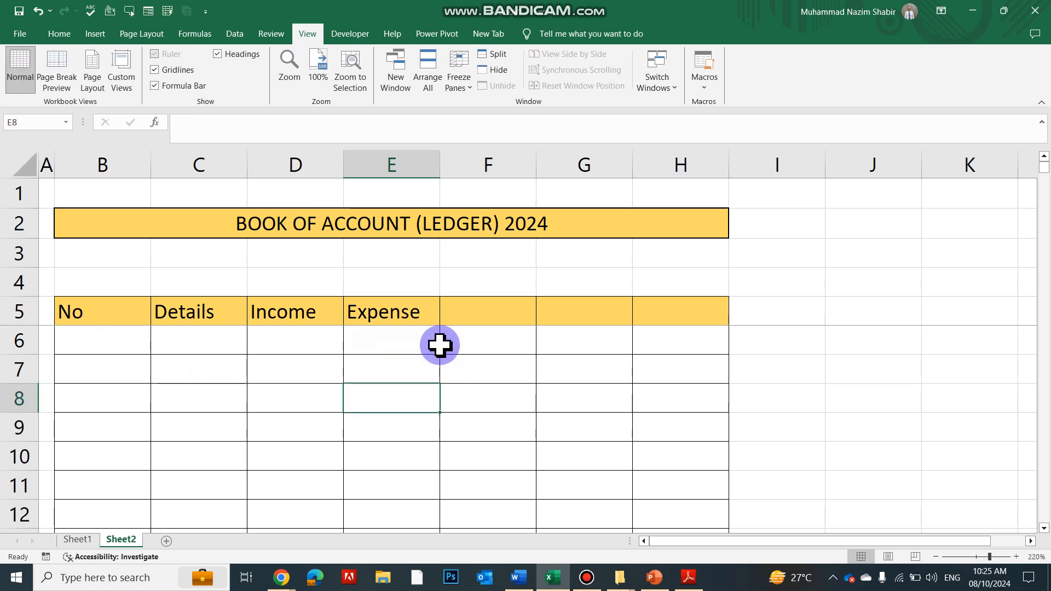
# Delete the unused columns F to H from the ledger table
pyautogui.click(469, 316)
pyautogui.moveTo(507, 163); pyautogui.dragTo(681, 164)
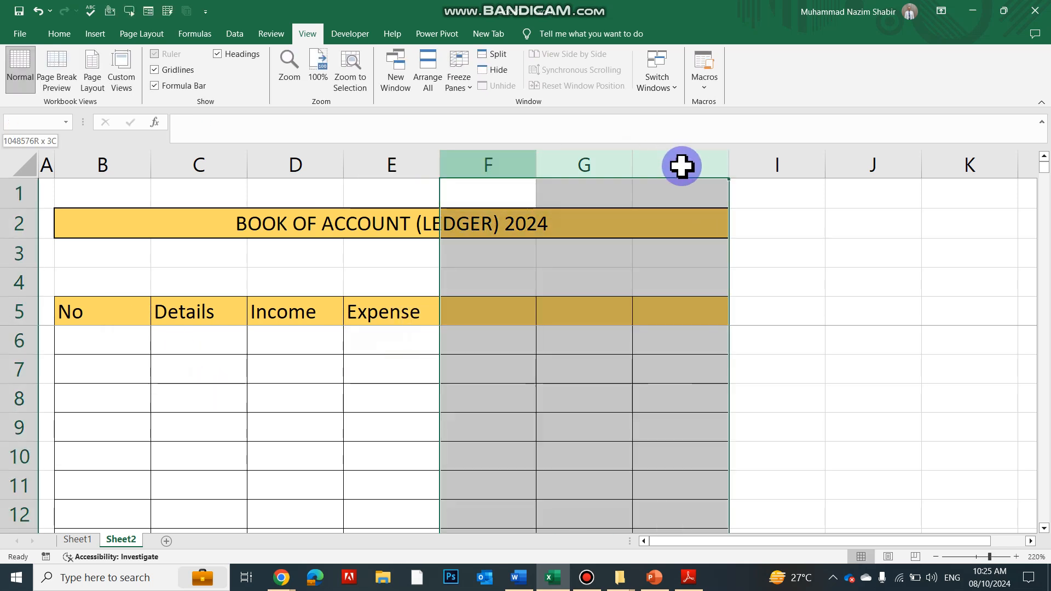
pyautogui.rightClick(672, 168)
pyautogui.click(680, 301)
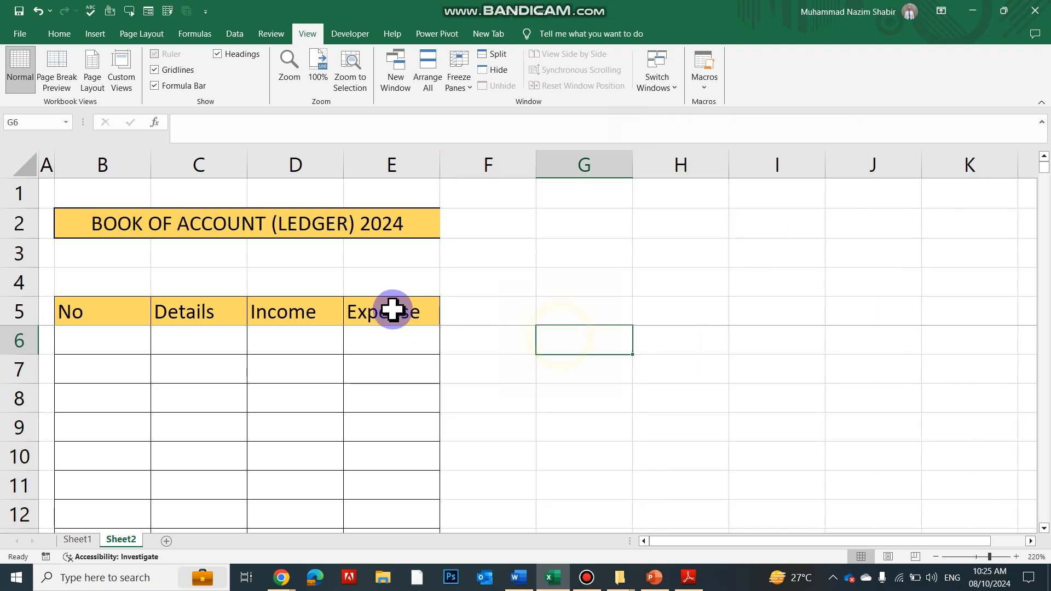
# Widen the Details column to about three times its width and slightly widen the Income and Expense columns equally
pyautogui.click(389, 307)
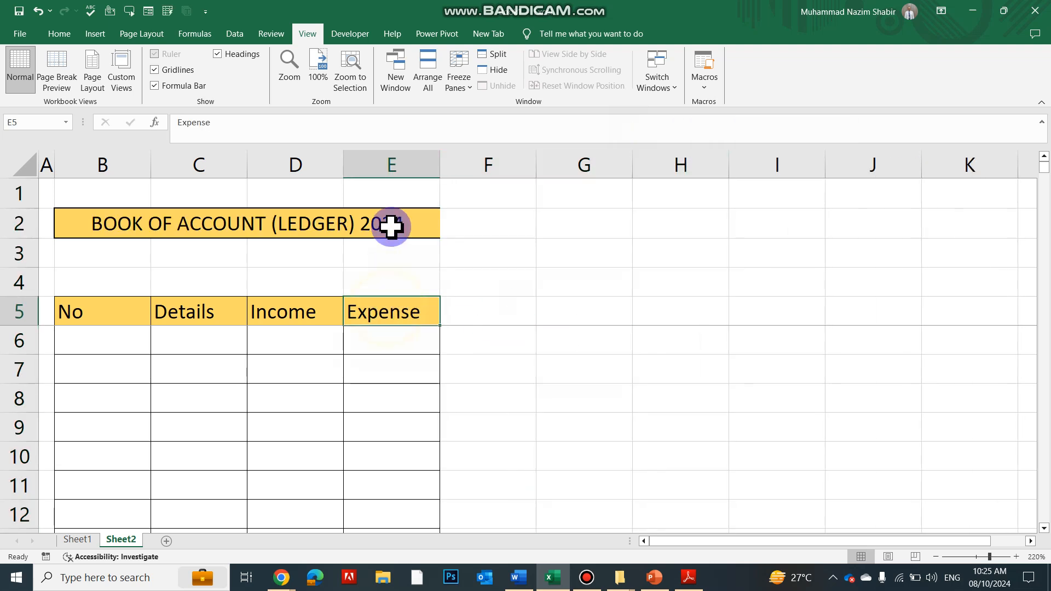
pyautogui.click(220, 163)
pyautogui.moveTo(243, 159); pyautogui.dragTo(467, 159)
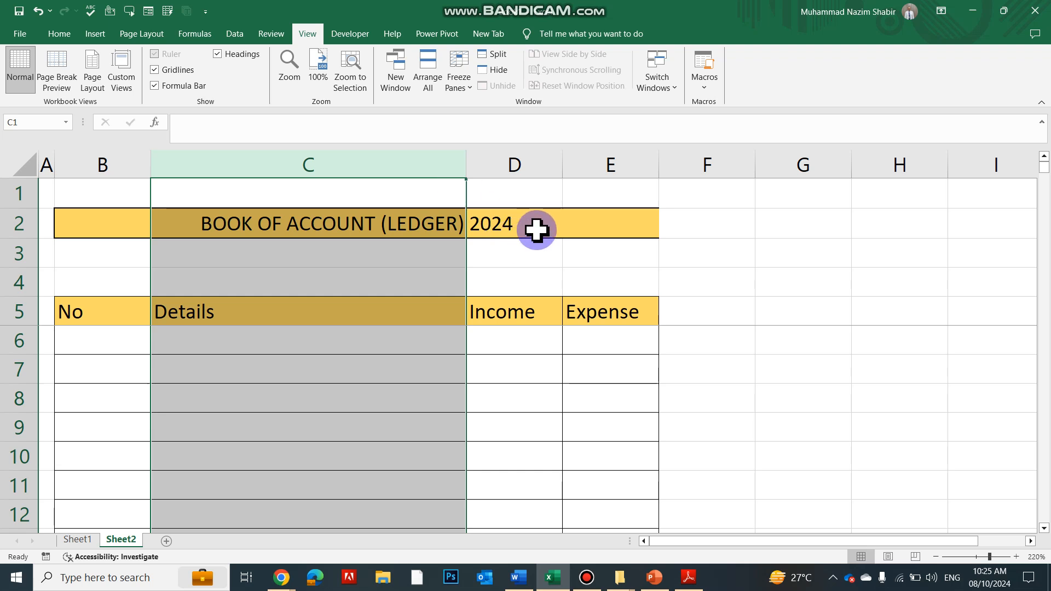
pyautogui.click(515, 304)
pyautogui.moveTo(533, 159); pyautogui.dragTo(575, 162)
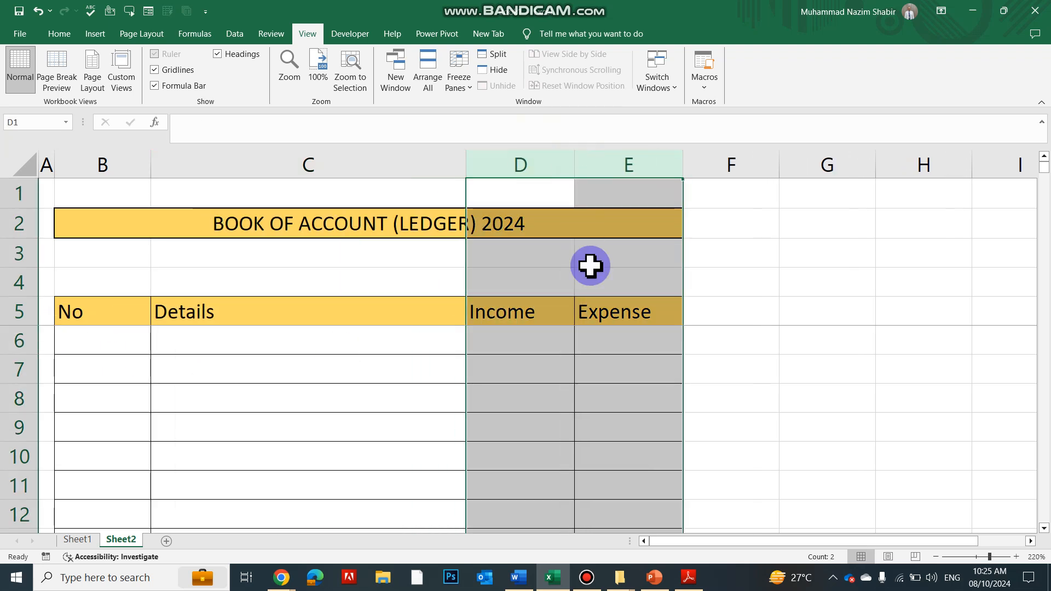
pyautogui.click(588, 339)
# Enter 01 as the first entry number in cell B6
pyautogui.click(206, 348)
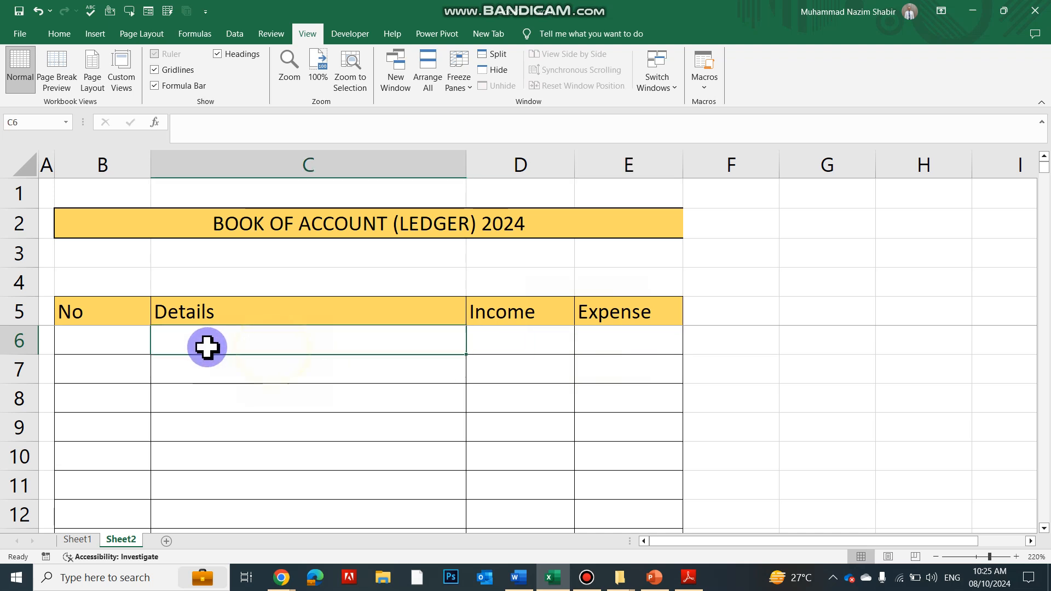
pyautogui.click(125, 348)
pyautogui.write('01')
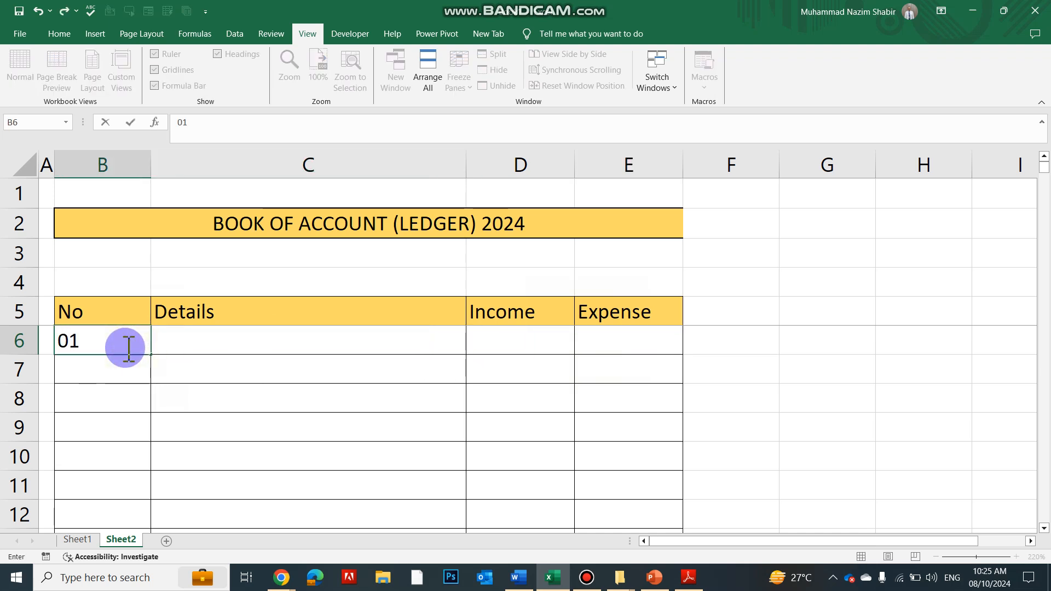
pyautogui.press('Return')
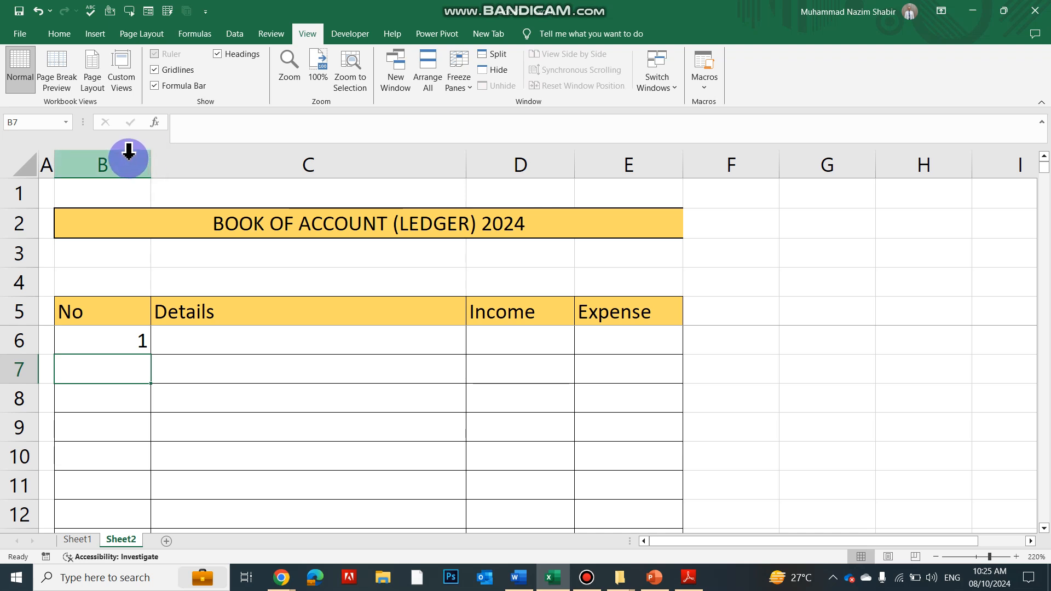
# Centre the contents of the No column (column B) horizontally
pyautogui.click(107, 159)
pyautogui.click(55, 34)
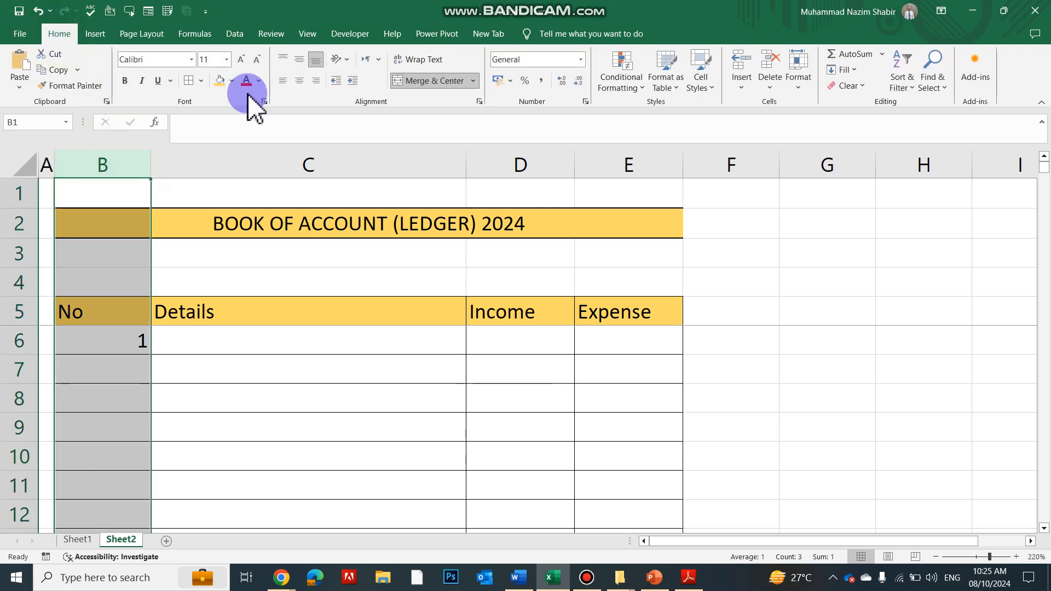
pyautogui.click(298, 82)
# Enter 2 in cell B7 and fill the number series down column B to 232 in row 237
pyautogui.click(124, 340)
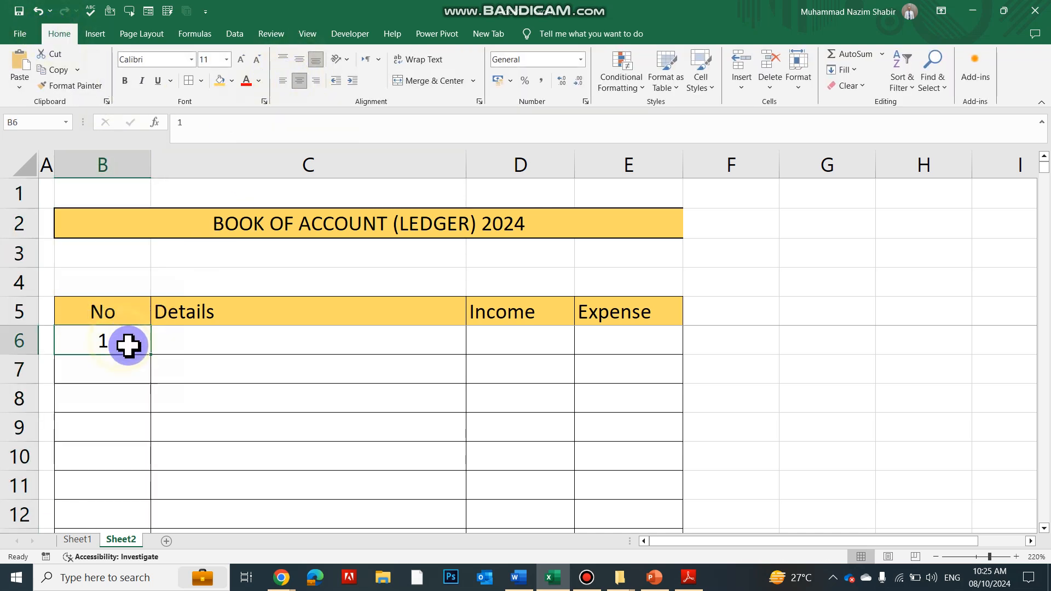
pyautogui.click(128, 368)
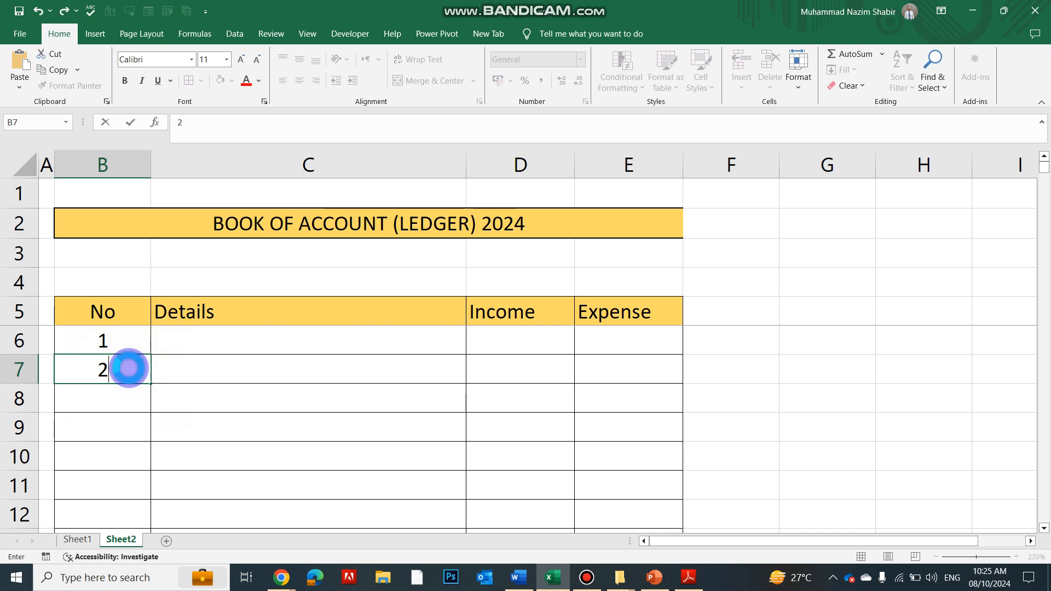
pyautogui.press('Return')
pyautogui.moveTo(128, 344)
pyautogui.mouseDown()
pyautogui.moveTo(150, 396)
pyautogui.moveTo(158, 583)
pyautogui.moveTo(170, 586)
pyautogui.moveTo(172, 554)
pyautogui.moveTo(171, 577)
pyautogui.moveTo(153, 532)
pyautogui.moveTo(147, 562)
pyautogui.moveTo(141, 514)
pyautogui.moveTo(141, 581)
pyautogui.moveTo(124, 503)
pyautogui.mouseUp()
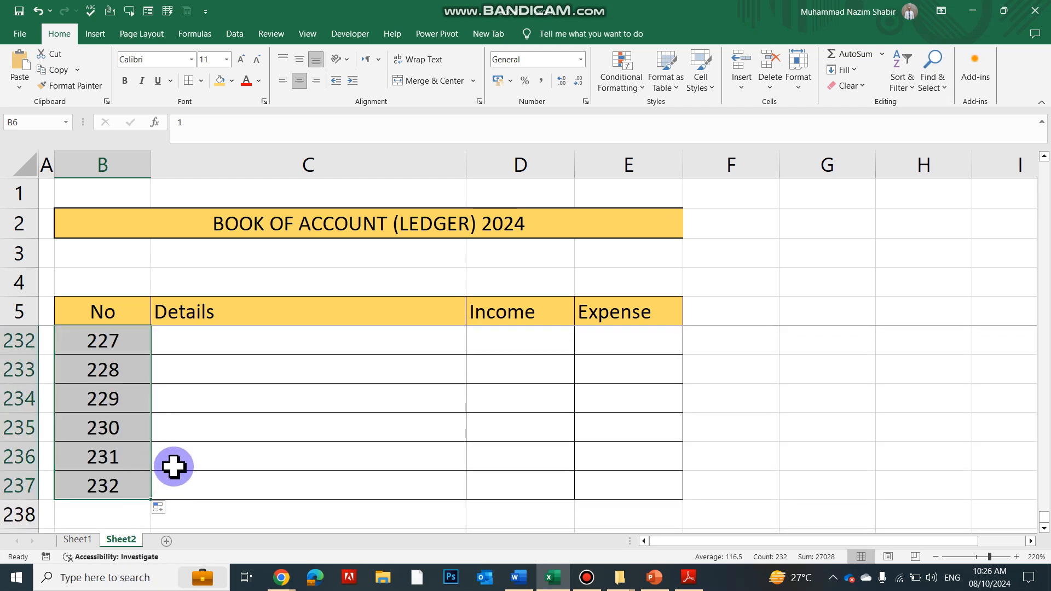
pyautogui.scroll(20, 174, 466)
pyautogui.scroll(20, 174, 457)
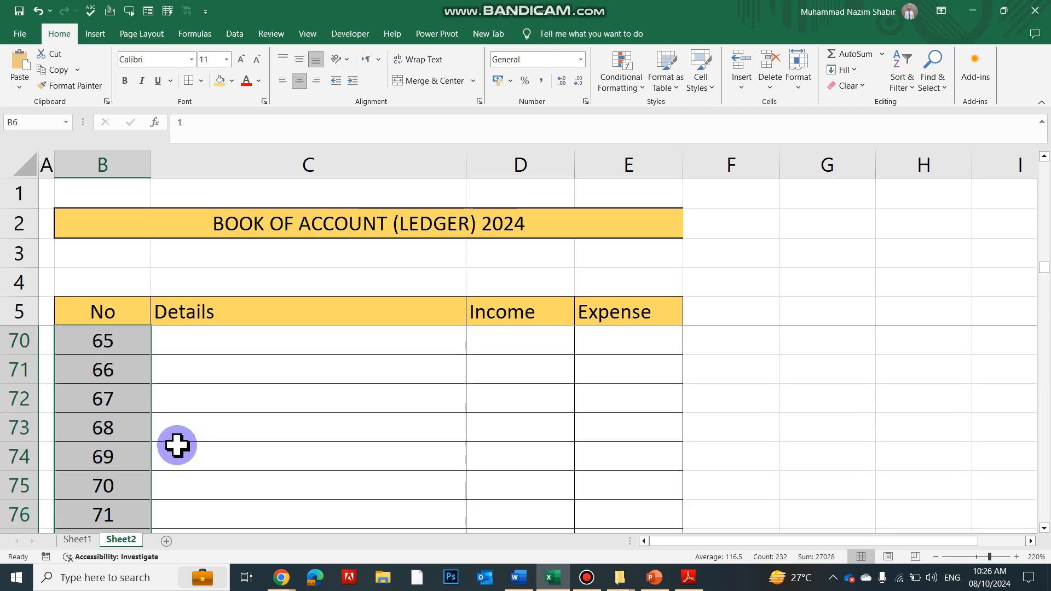
# Centre the contents of the Income and Expense columns (D and E) horizontally
pyautogui.click(263, 349)
pyautogui.moveTo(519, 163); pyautogui.dragTo(600, 146)
pyautogui.click(299, 80)
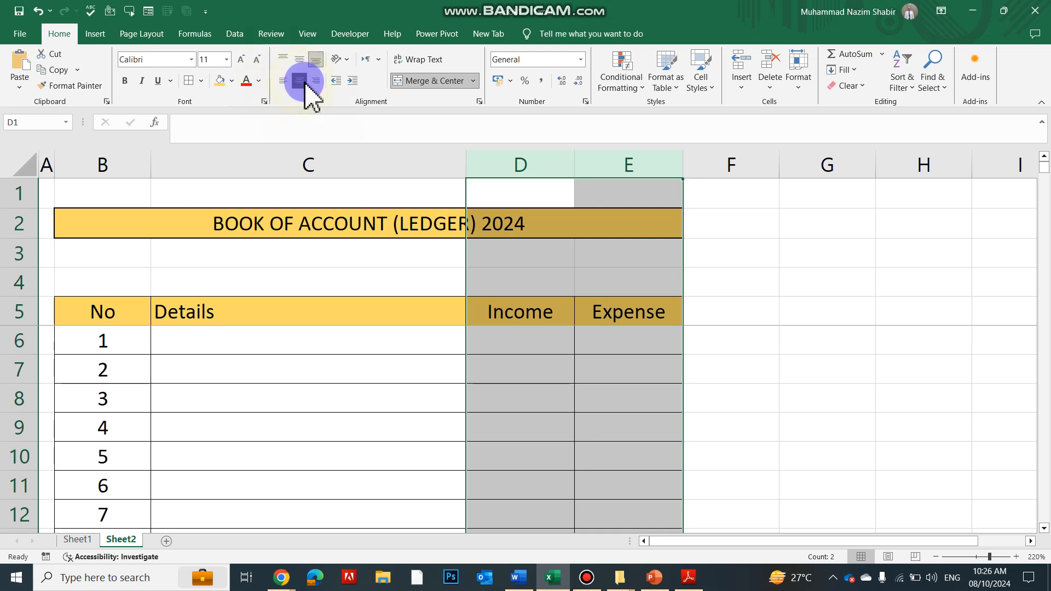
pyautogui.click(542, 362)
# Apply thick outside borders to the header row cells B5 to E5
pyautogui.moveTo(99, 323); pyautogui.dragTo(629, 300)
pyautogui.click(201, 81)
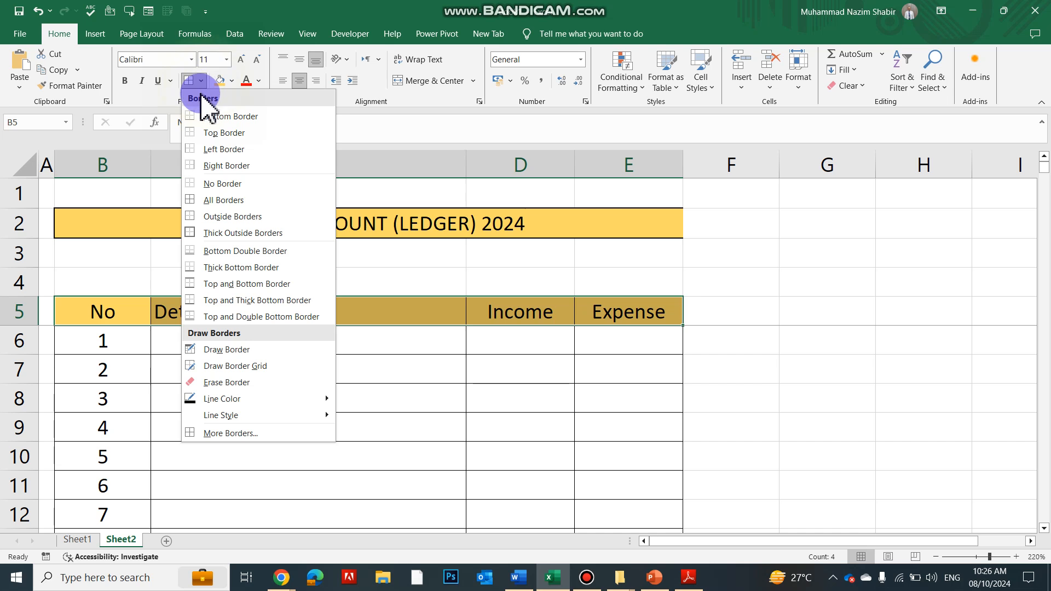
pyautogui.click(196, 232)
pyautogui.click(244, 392)
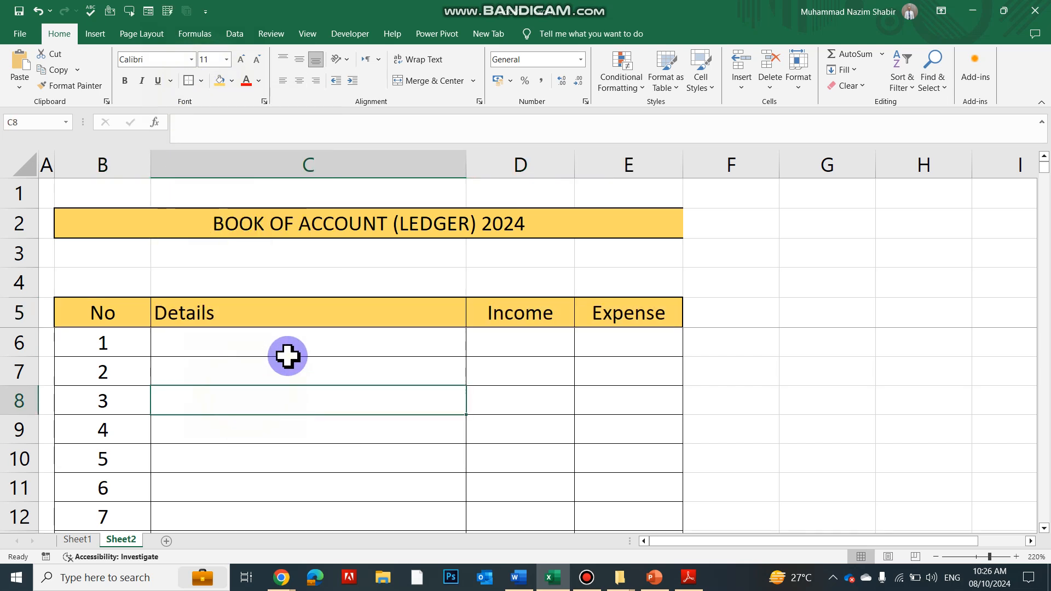
# Record entry 1 in row 6 with the details Sales and an income of 100
pyautogui.click(295, 338)
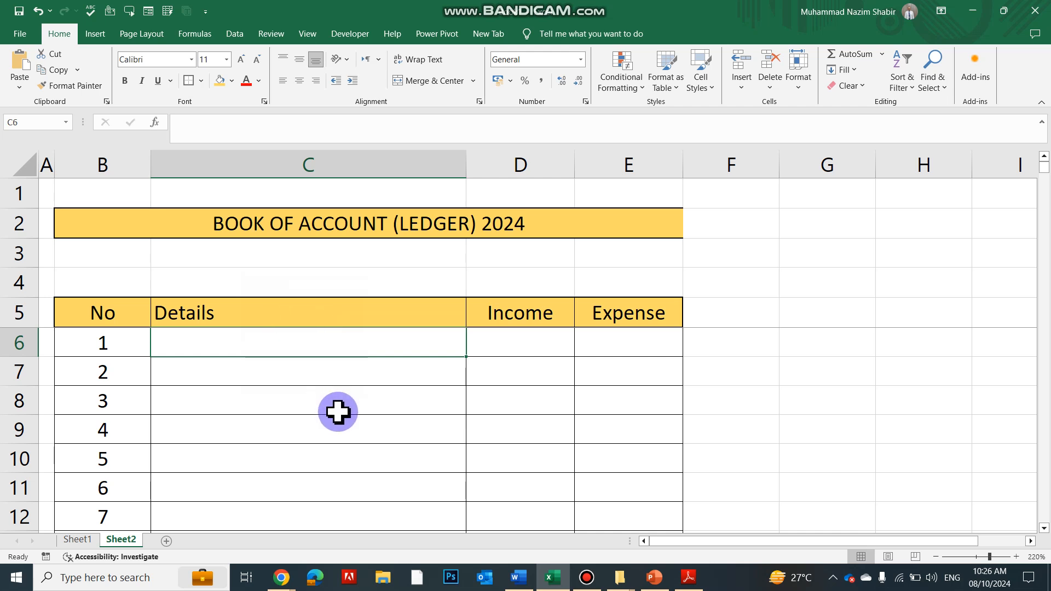
pyautogui.write('Sales')
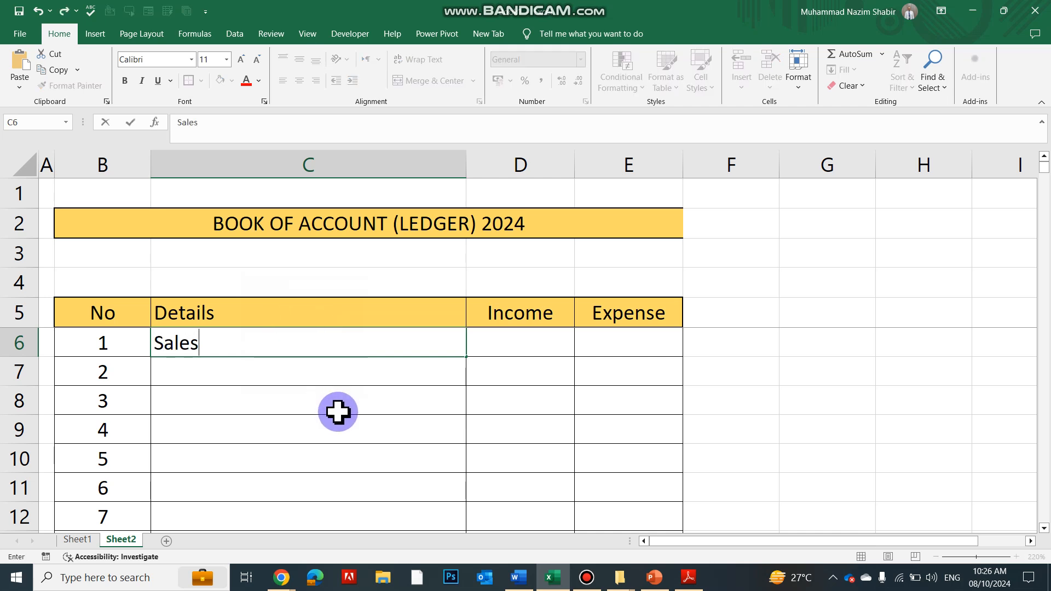
pyautogui.press('Tab')
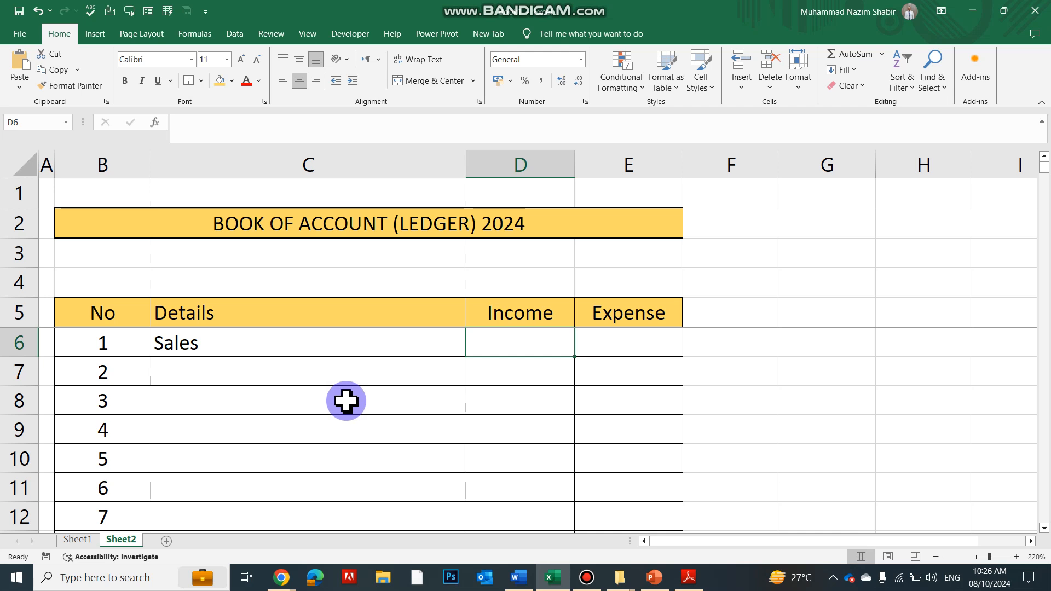
pyautogui.write('100')
pyautogui.press('Return')
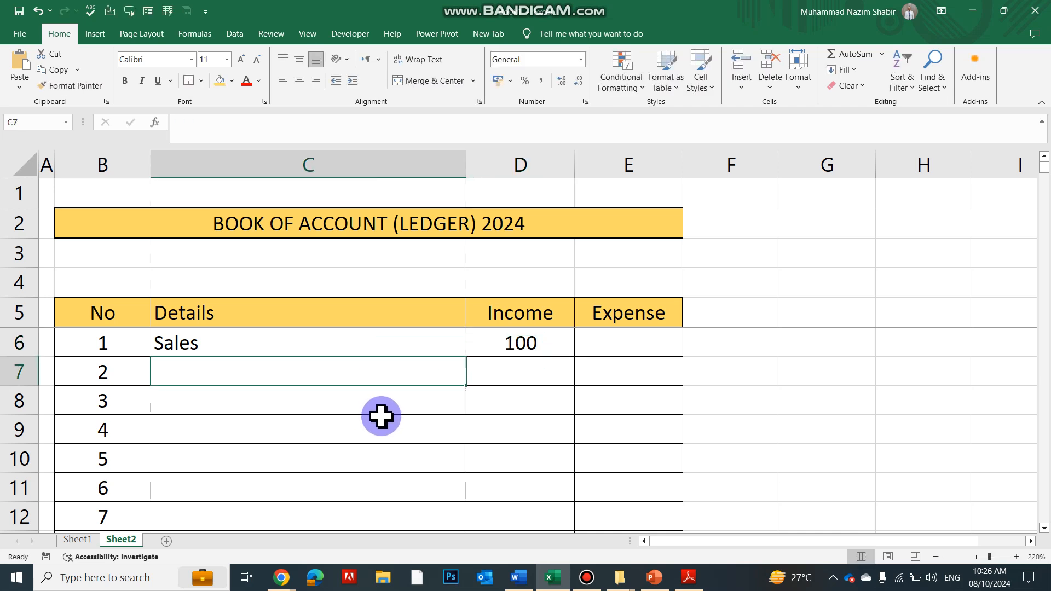
pyautogui.moveTo(514, 164); pyautogui.dragTo(599, 164)
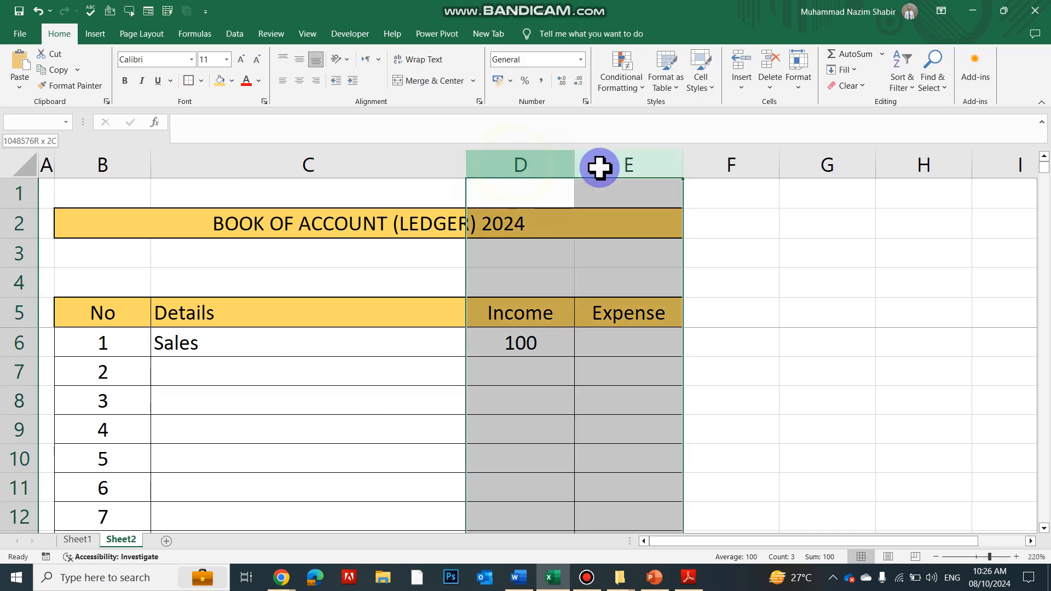
pyautogui.click(581, 60)
pyautogui.click(553, 95)
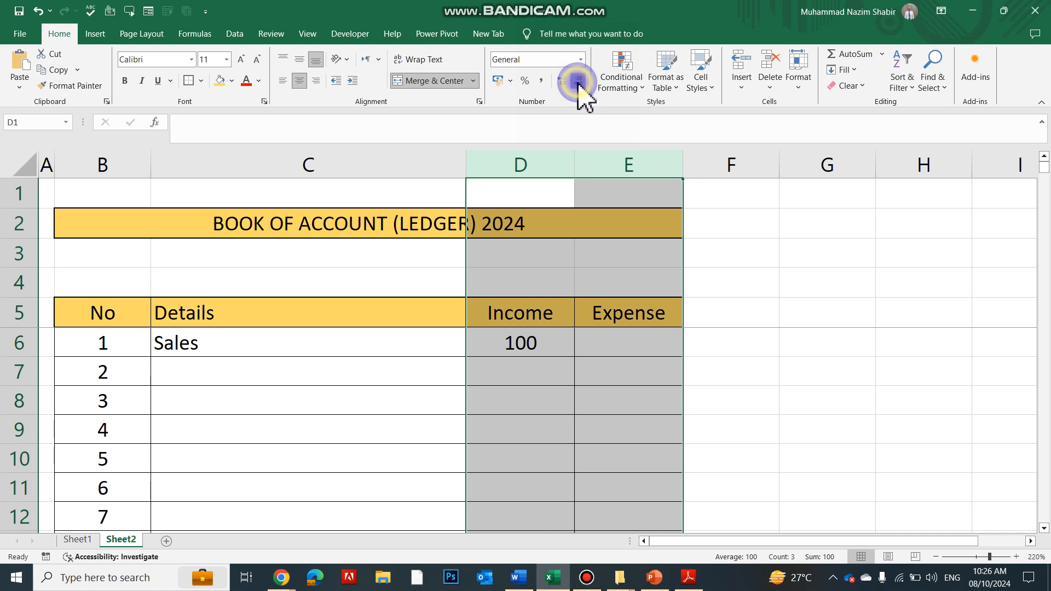
pyautogui.click(584, 420)
# Apply the Number format with two decimals to the Income and Expense cells D6 to E13
pyautogui.moveTo(526, 345); pyautogui.dragTo(647, 500)
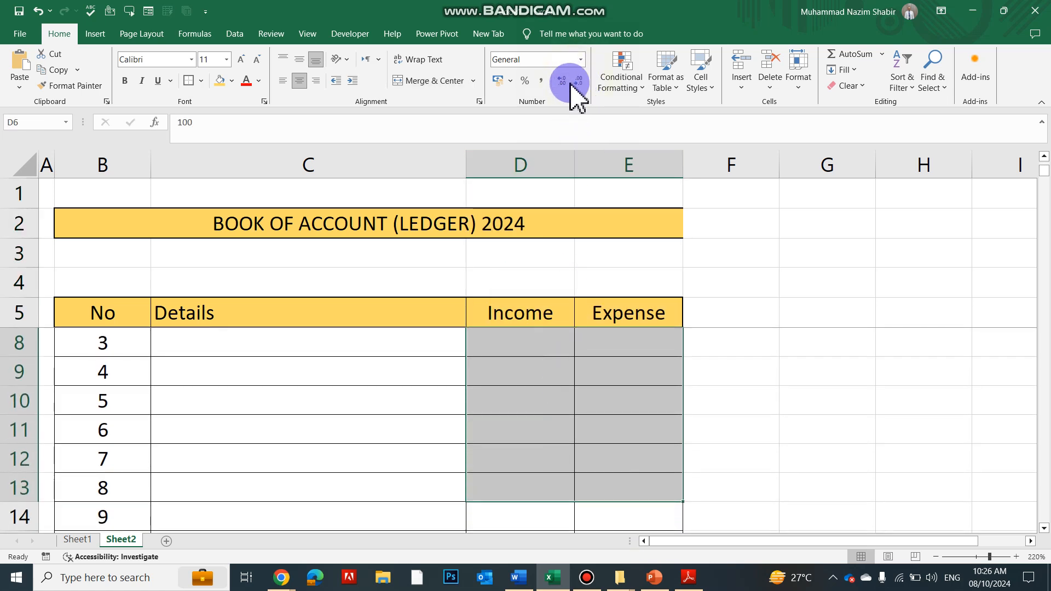
pyautogui.click(579, 61)
pyautogui.click(556, 124)
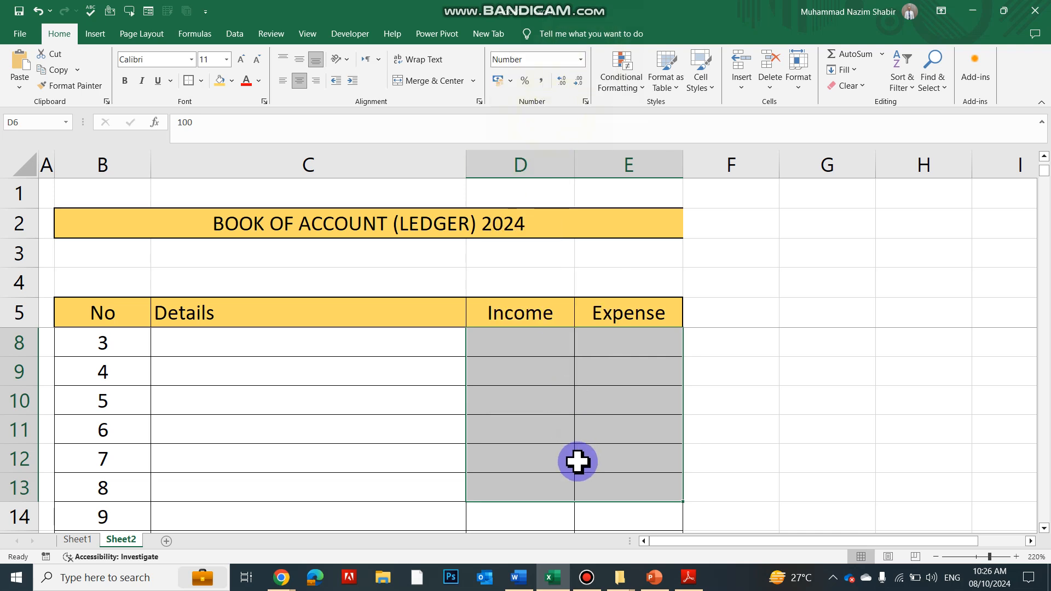
pyautogui.scroll(1, 575, 460)
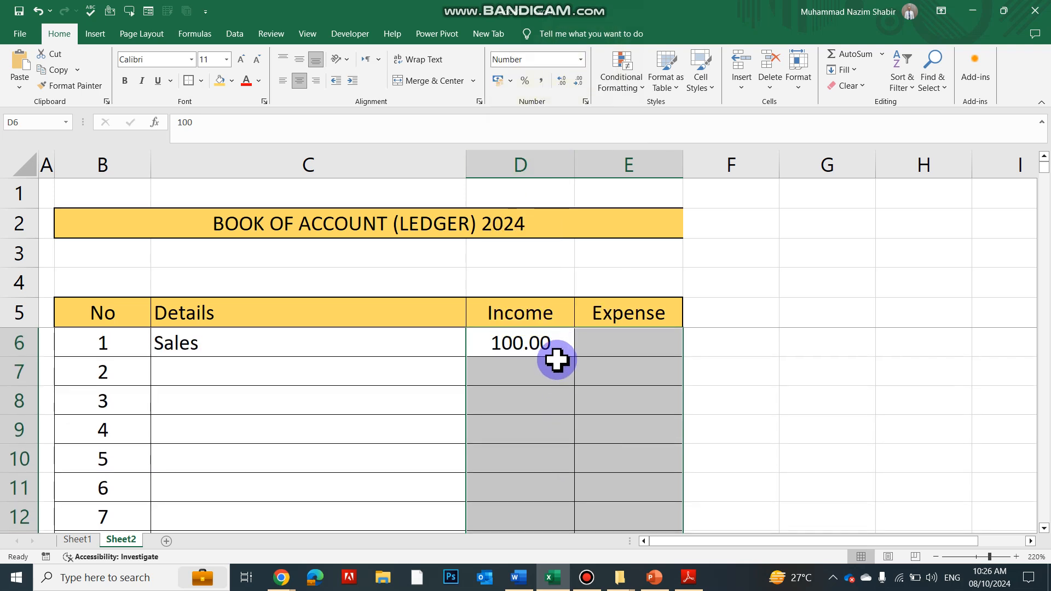
pyautogui.click(537, 396)
pyautogui.click(539, 367)
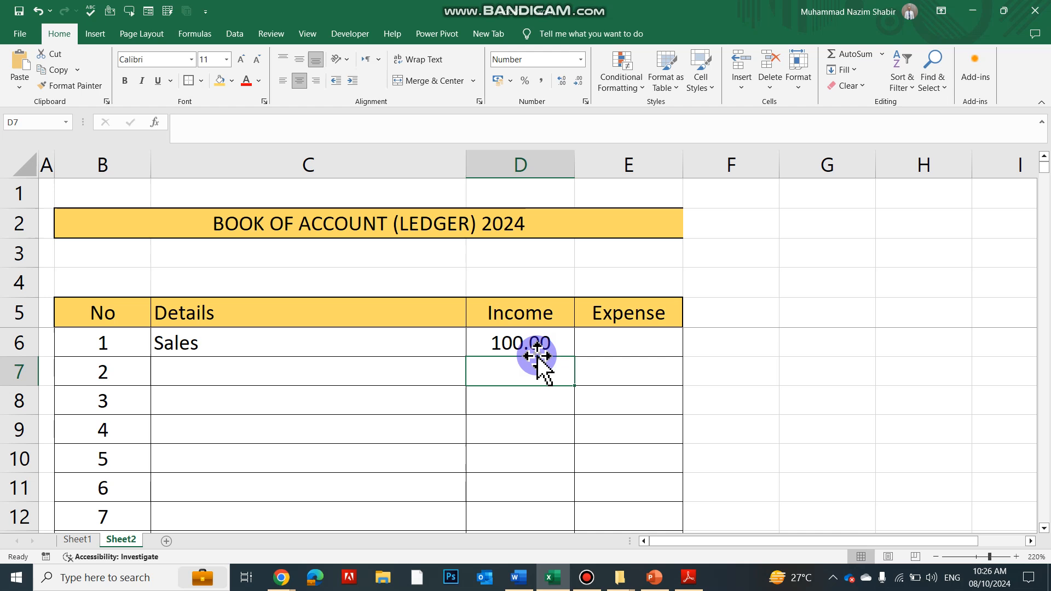
# Record entry 2 in row 7 with the details Saleries paid and an expense of 200
pyautogui.click(363, 373)
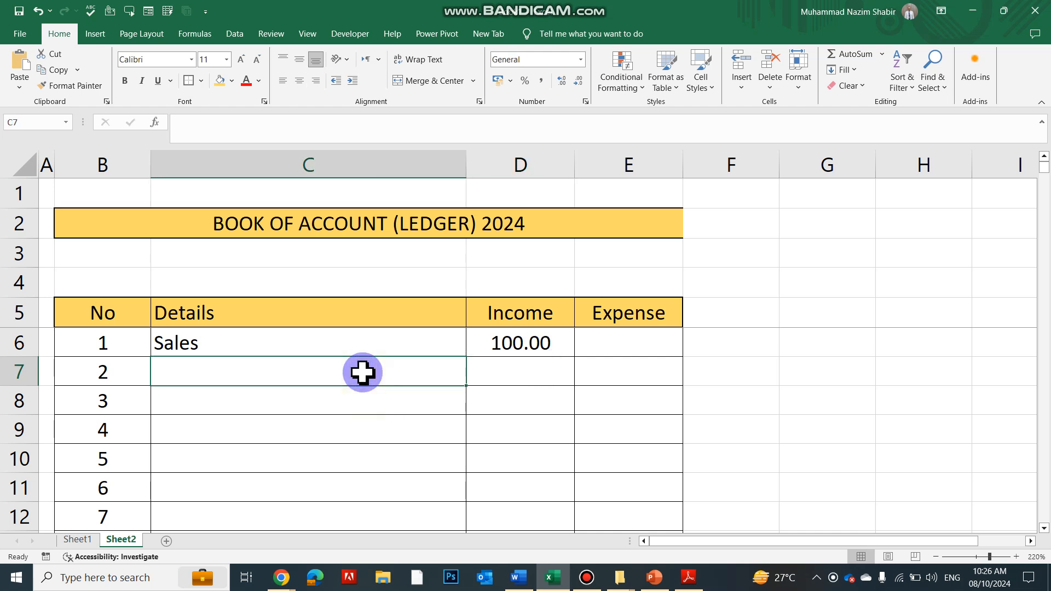
pyautogui.write('Saleries paid')
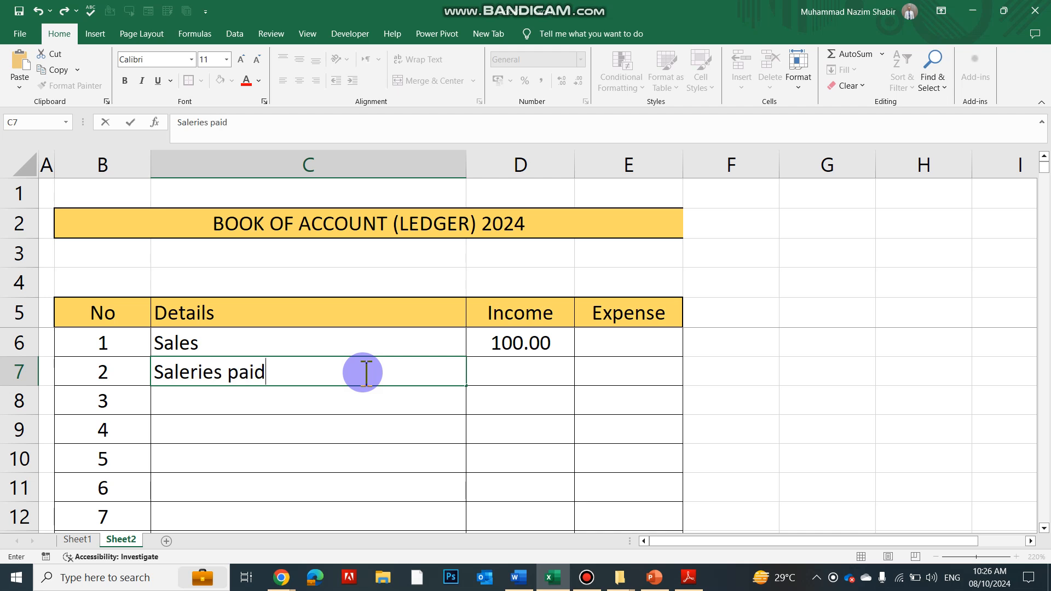
pyautogui.press('Tab')
pyautogui.press('Tab')
pyautogui.write('2')
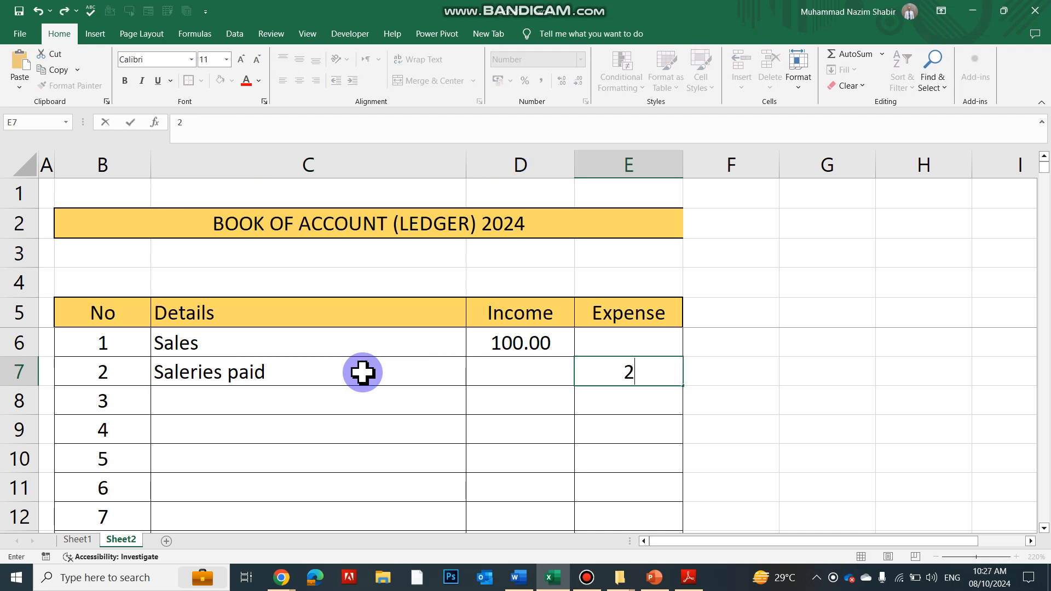
pyautogui.press('Return')
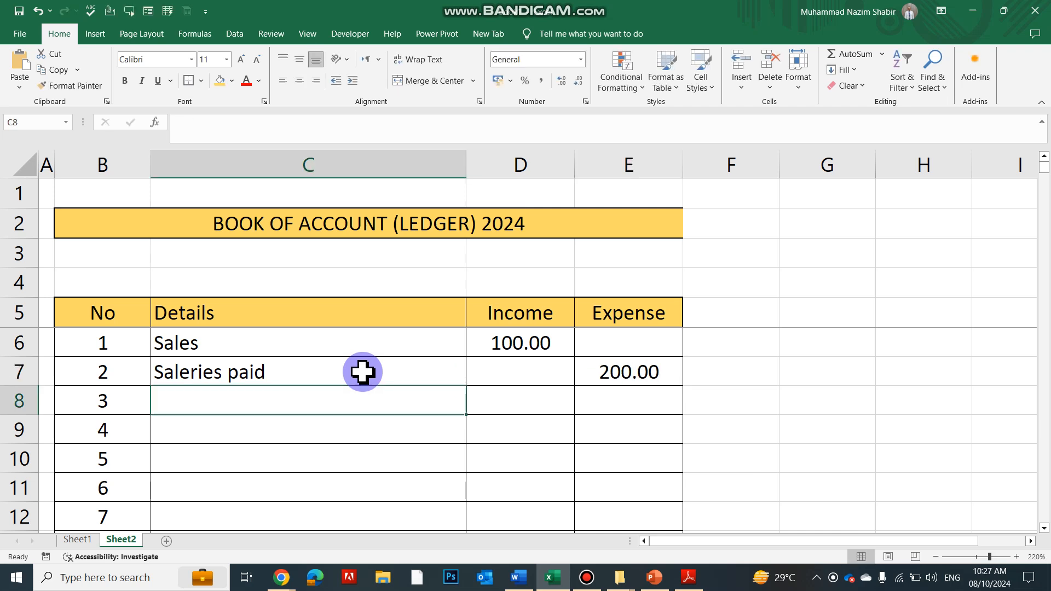
# Record entry 3 in row 8 with the details Rent and an income of 1000
pyautogui.write('Rent')
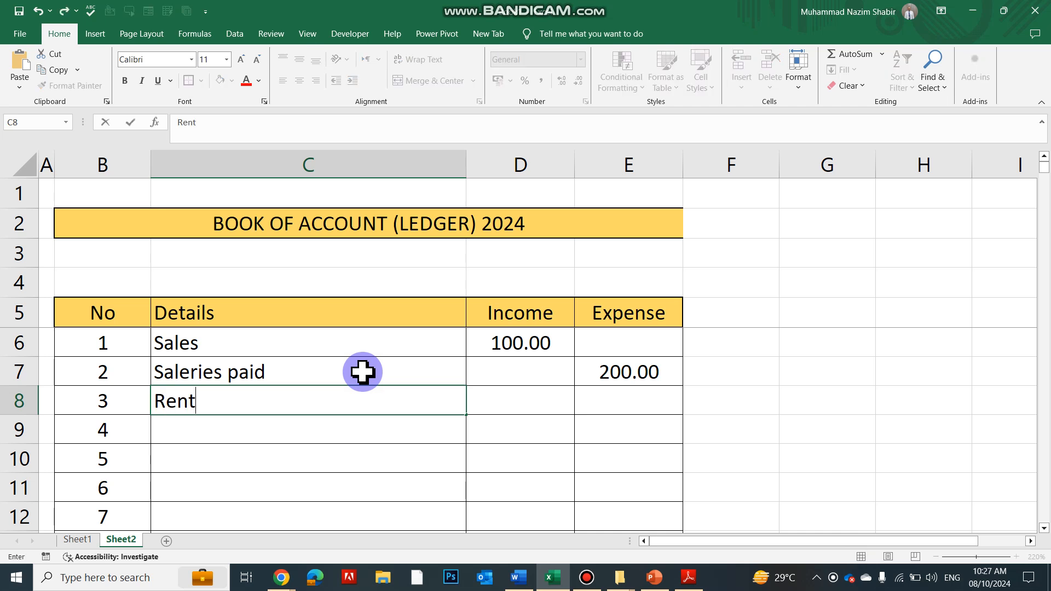
pyautogui.press('Tab')
pyautogui.write('100')
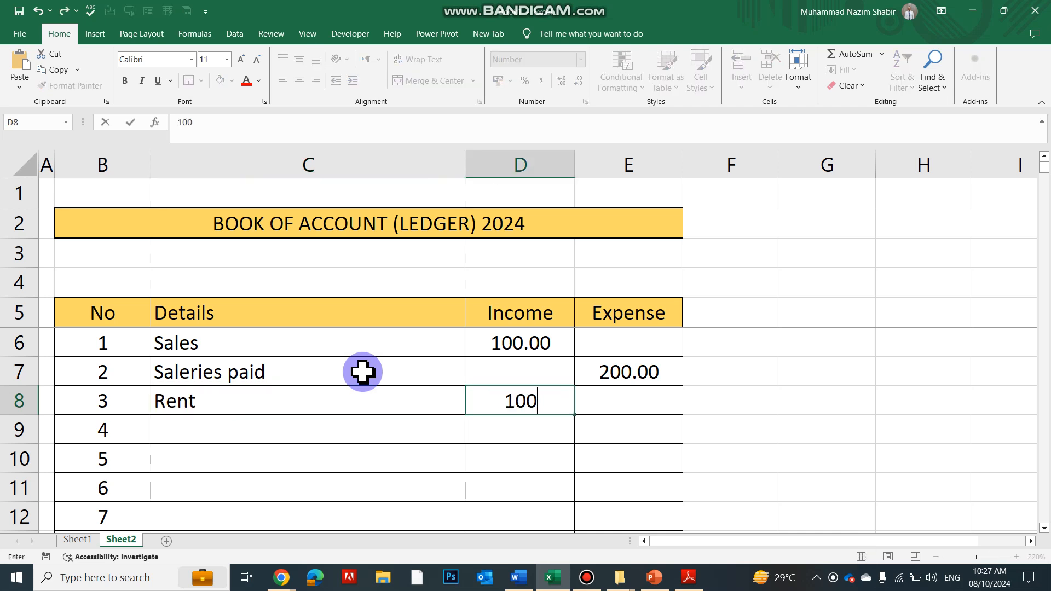
pyautogui.press('Return')
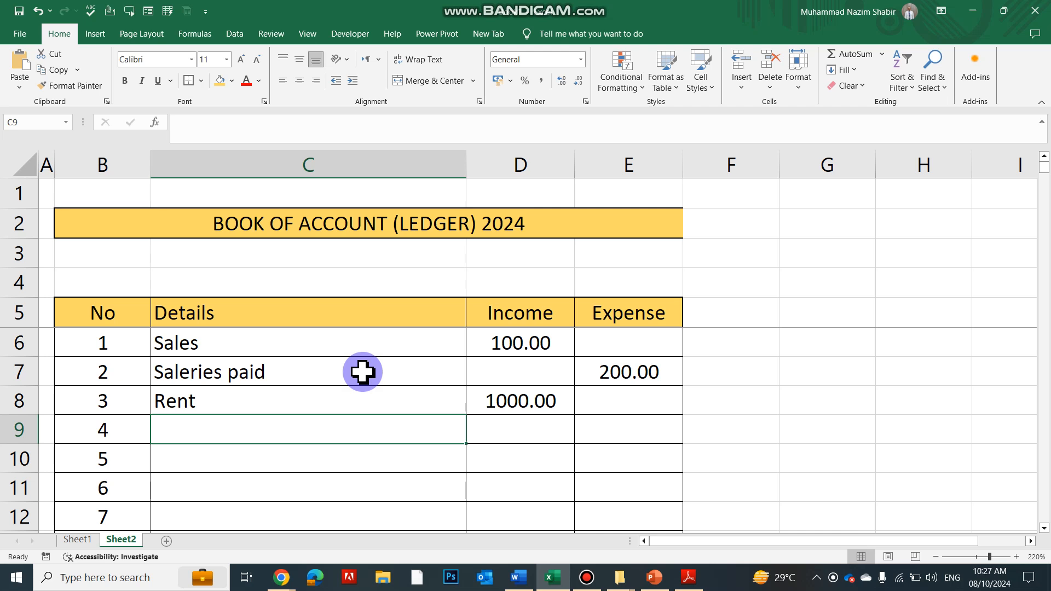
# Record entry 4 in row 9 with the details Wages and an expense of 400
pyautogui.write('Wages')
pyautogui.press('Tab')
pyautogui.press('Tab')
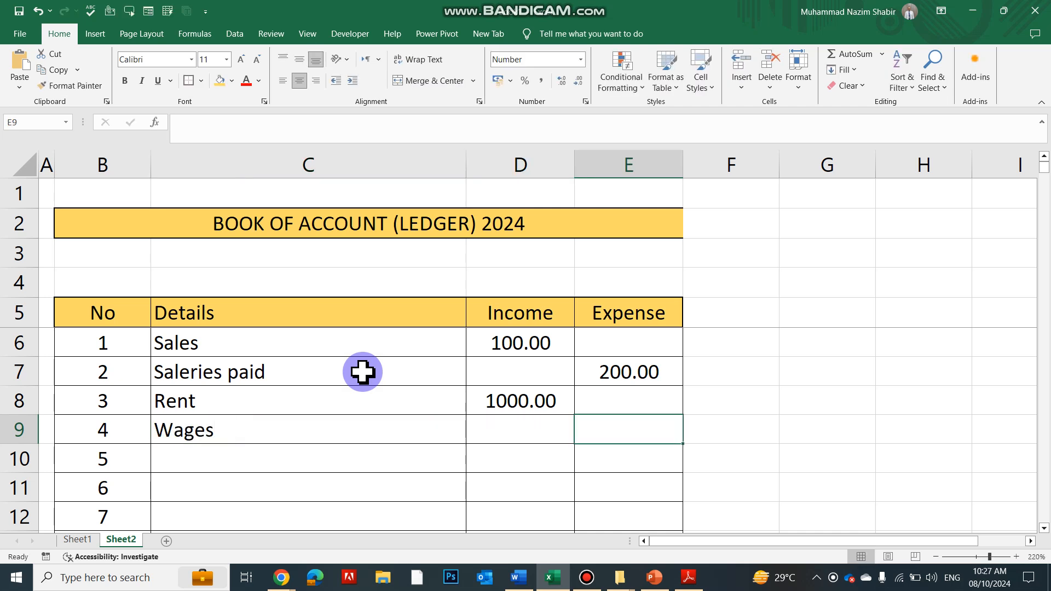
pyautogui.write('4')
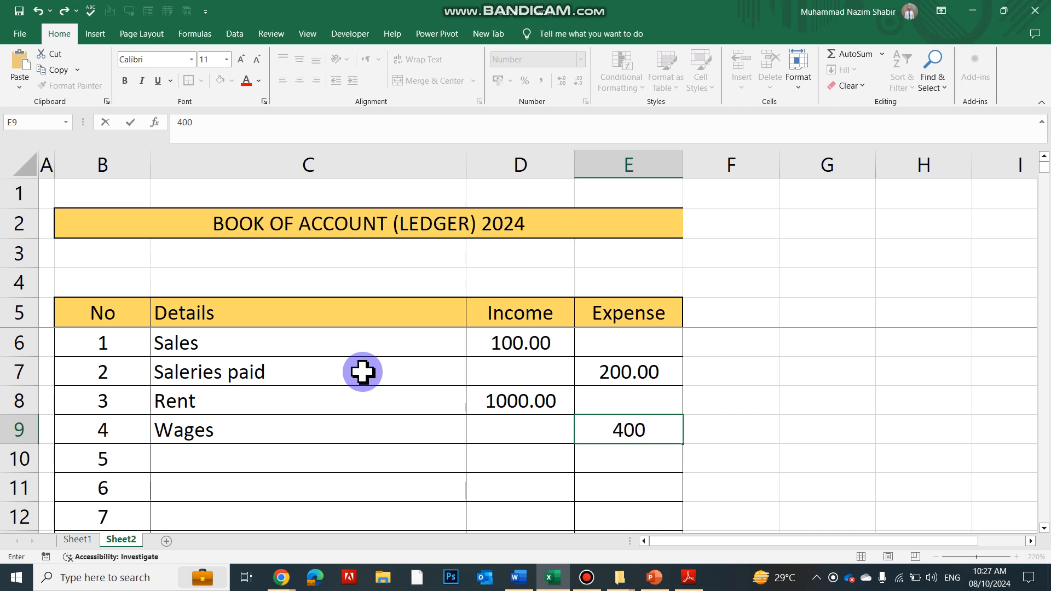
pyautogui.write('00')
pyautogui.press('Return')
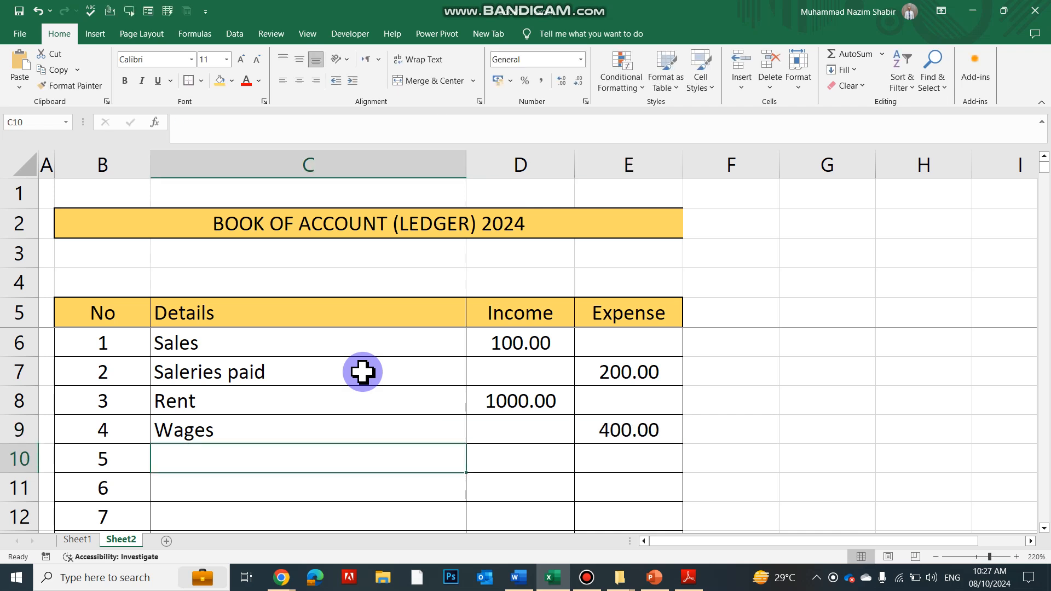
pyautogui.write('sale')
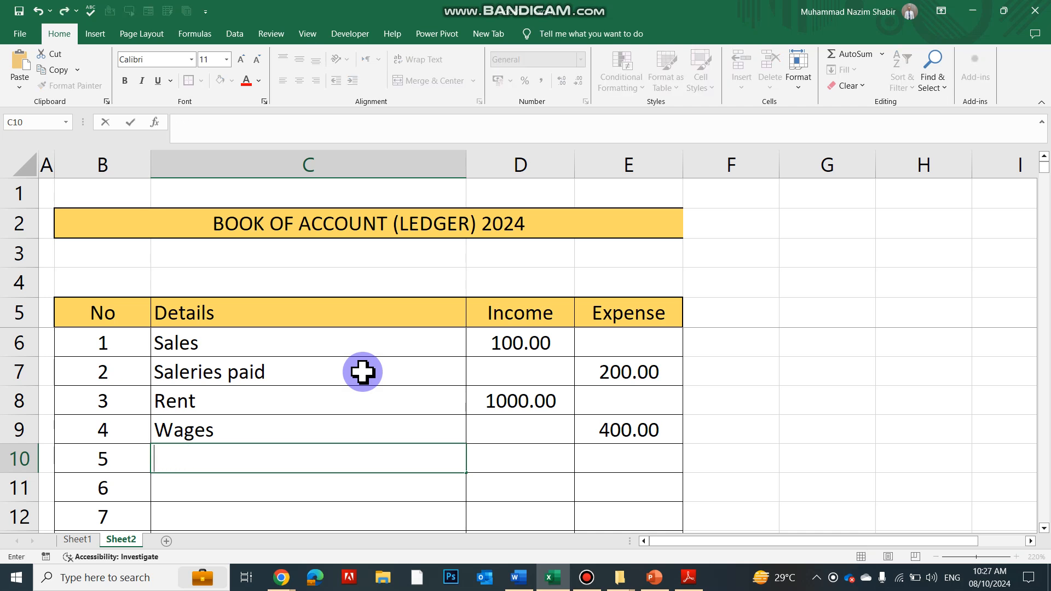
pyautogui.press('BackSpace')
pyautogui.press('Up')
pyautogui.write('s')
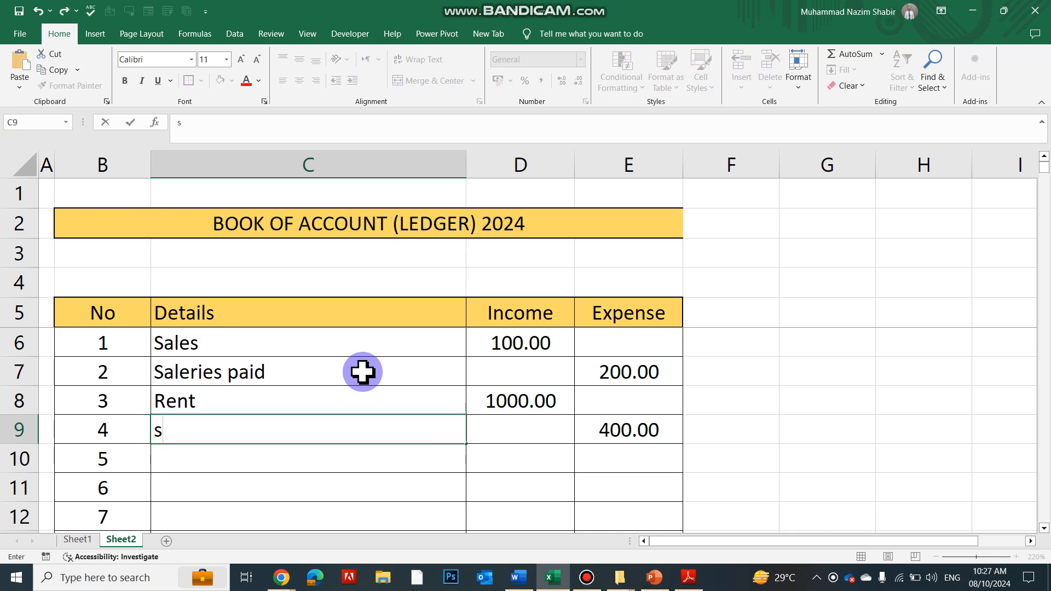
pyautogui.hotkey('ctrl', 'z')
pyautogui.press('Return')
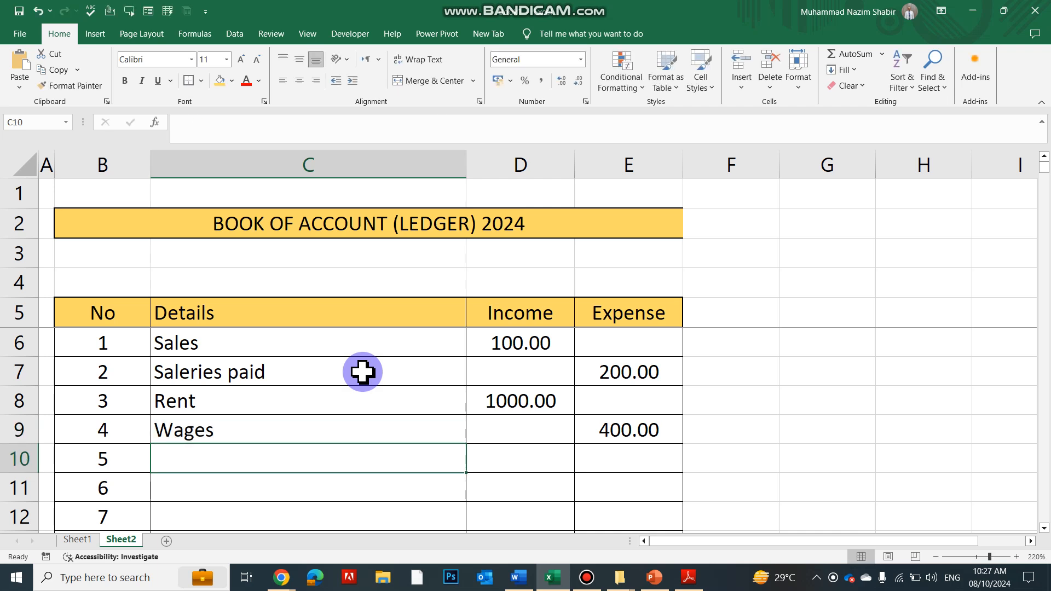
# Record entry 5 in row 10 with the details Sales and an income of 1000
pyautogui.write('Sales')
pyautogui.press('Tab')
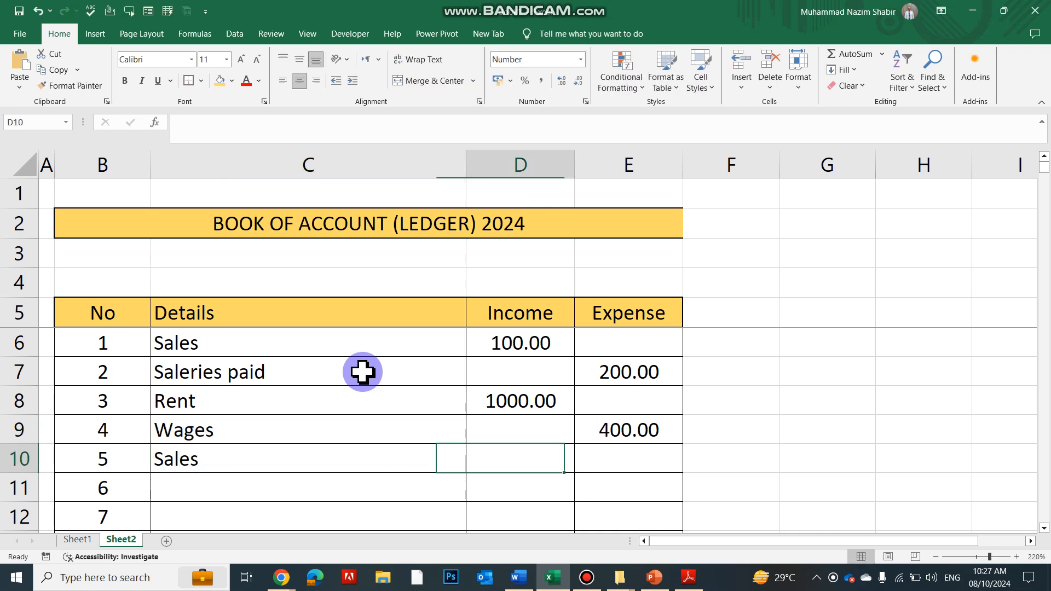
pyautogui.write('1')
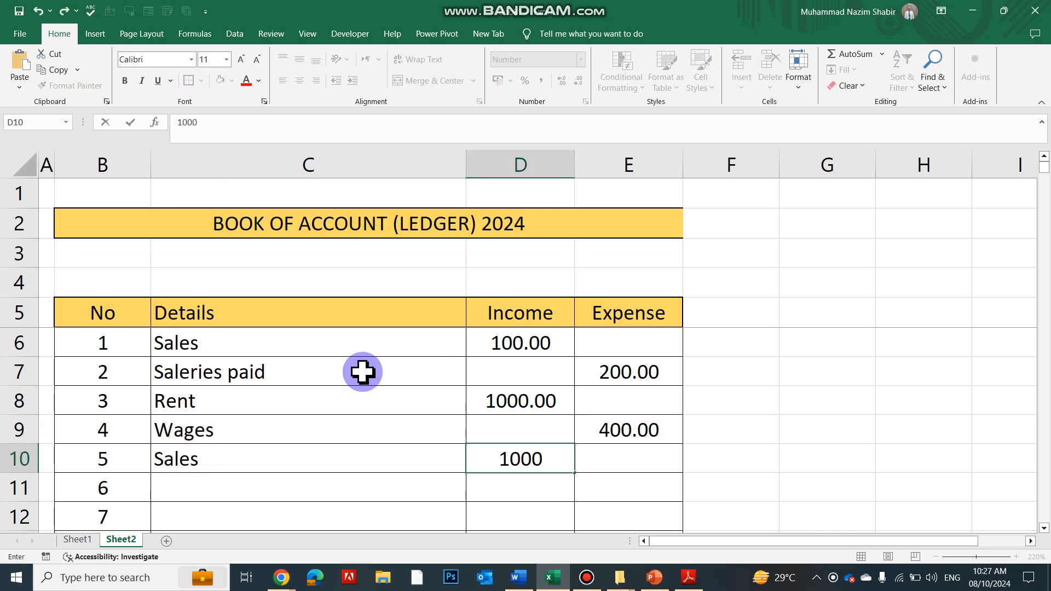
pyautogui.write('000')
pyautogui.press('Return')
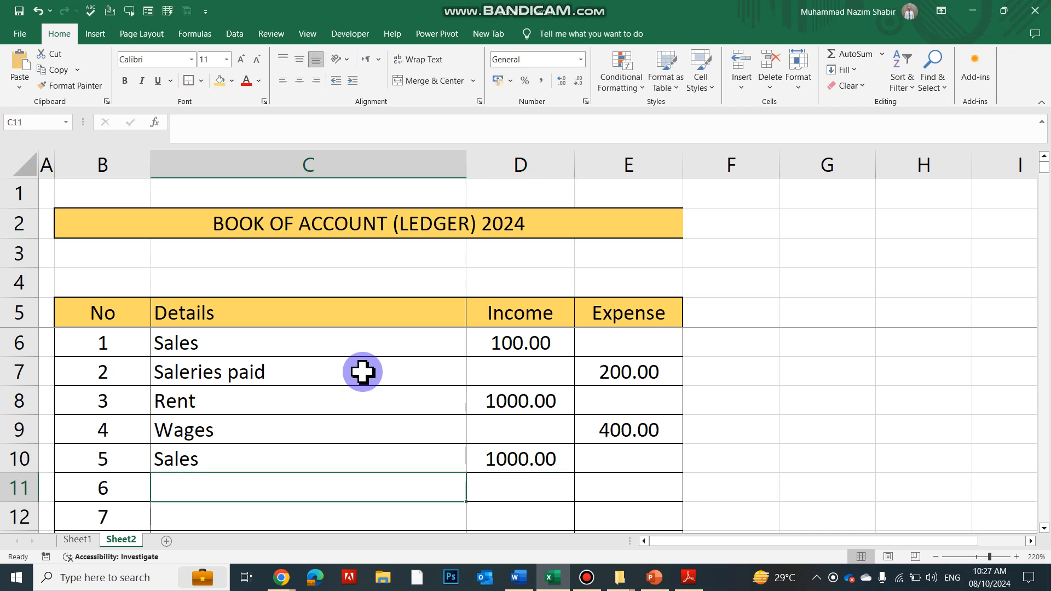
# Record entry 6 in row 11 with the details Bills and an expense of 300
pyautogui.write('Bills')
pyautogui.press('Tab')
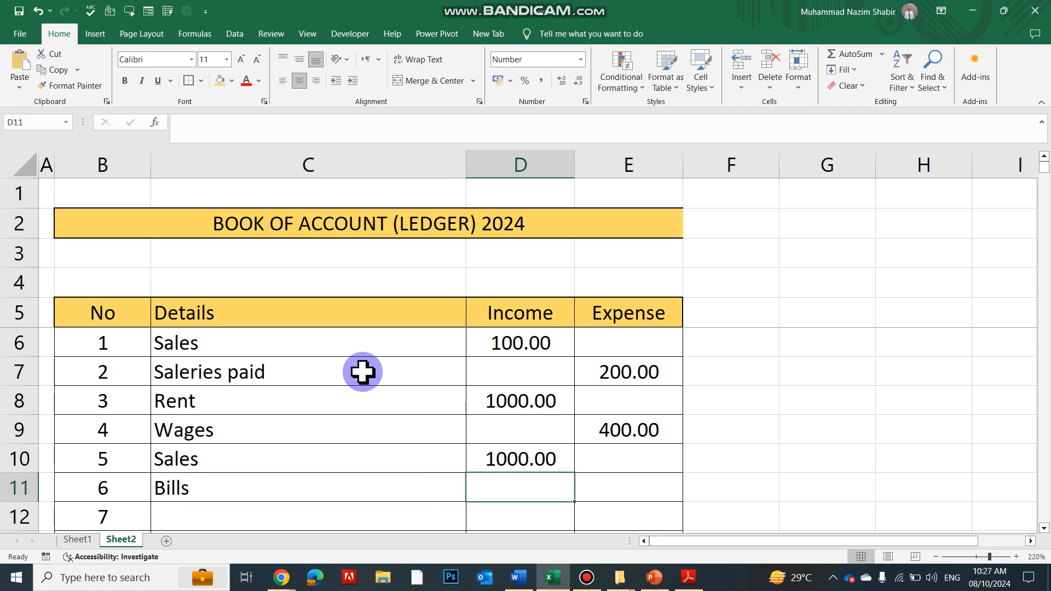
pyautogui.press('Tab')
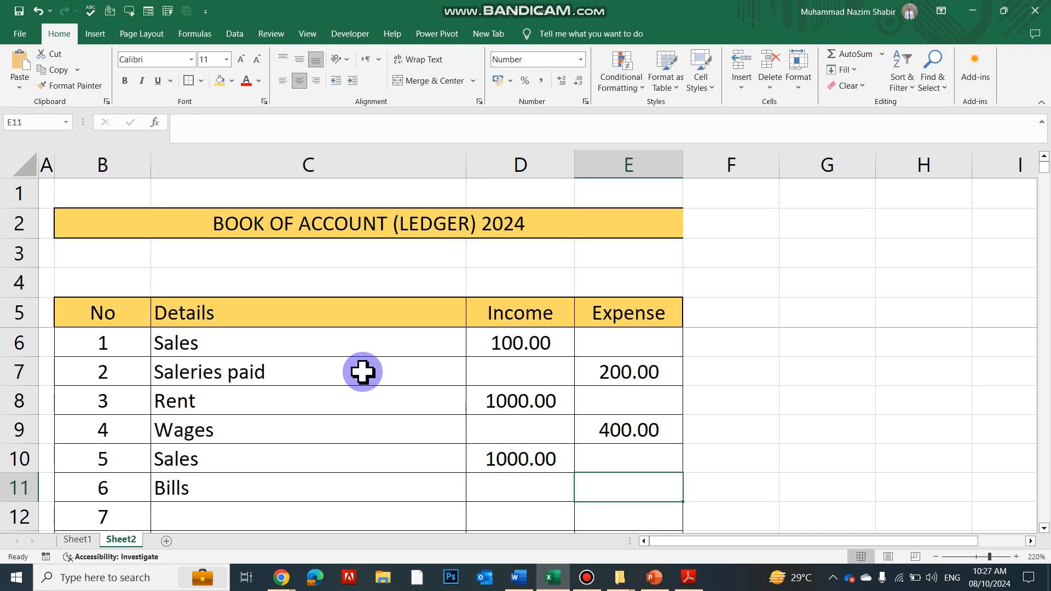
pyautogui.write('300')
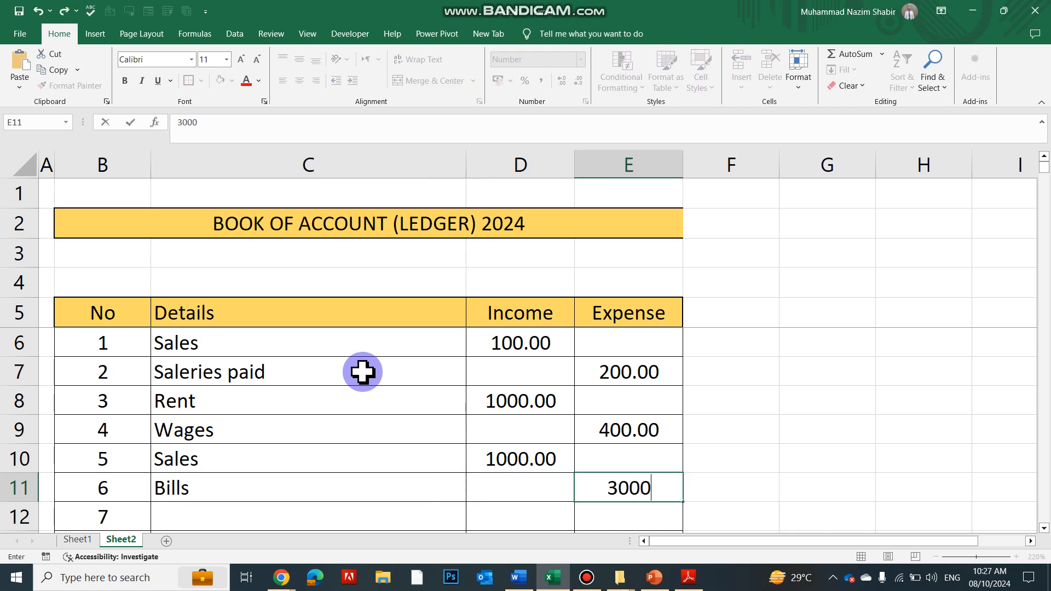
pyautogui.press('Return')
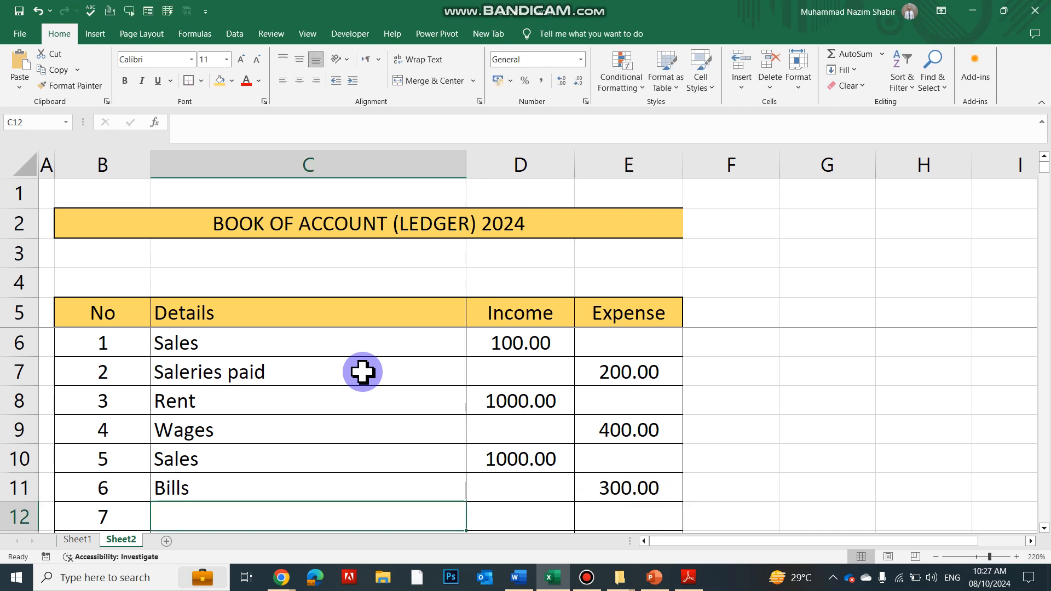
# Enter the label Total in cell C238, directly below the last numbered ledger row
pyautogui.scroll(-11, 526, 416)
pyautogui.scroll(-20, 527, 417)
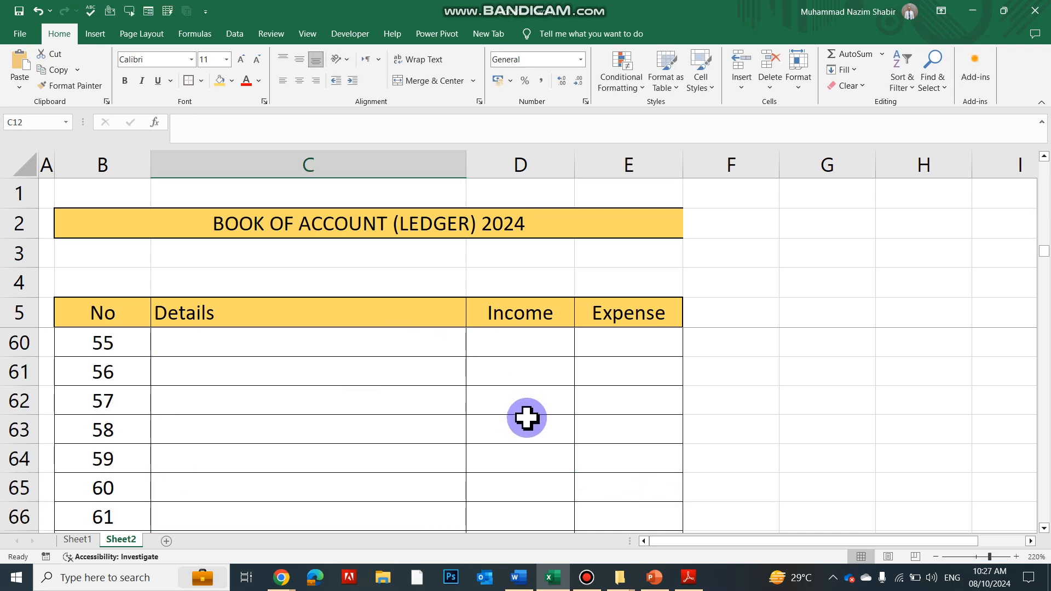
pyautogui.scroll(-20, 530, 422)
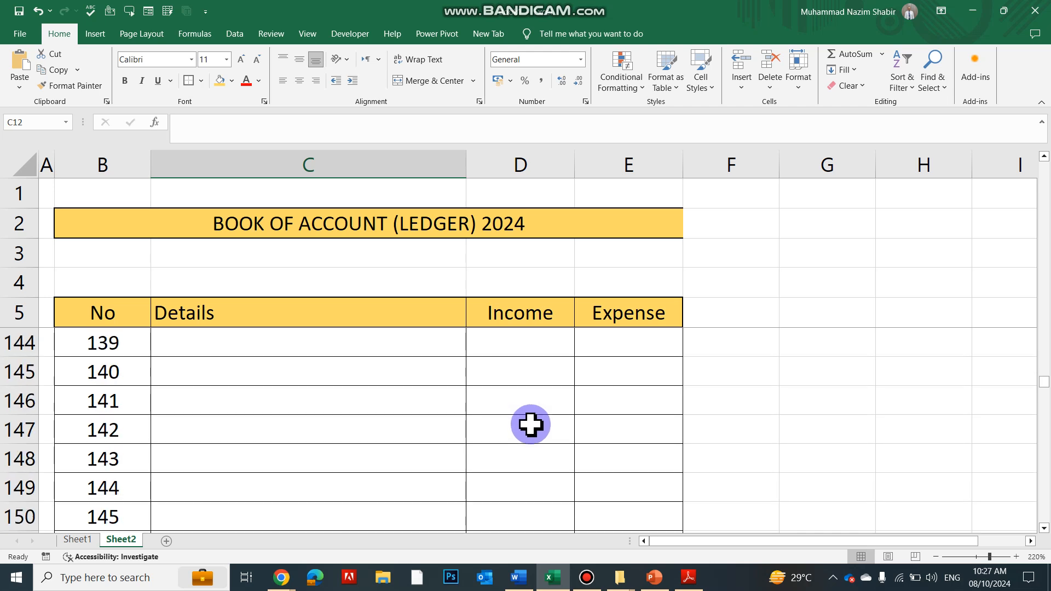
pyautogui.scroll(-7, 533, 430)
pyautogui.scroll(4, 537, 433)
pyautogui.moveTo(125, 464); pyautogui.dragTo(419, 468)
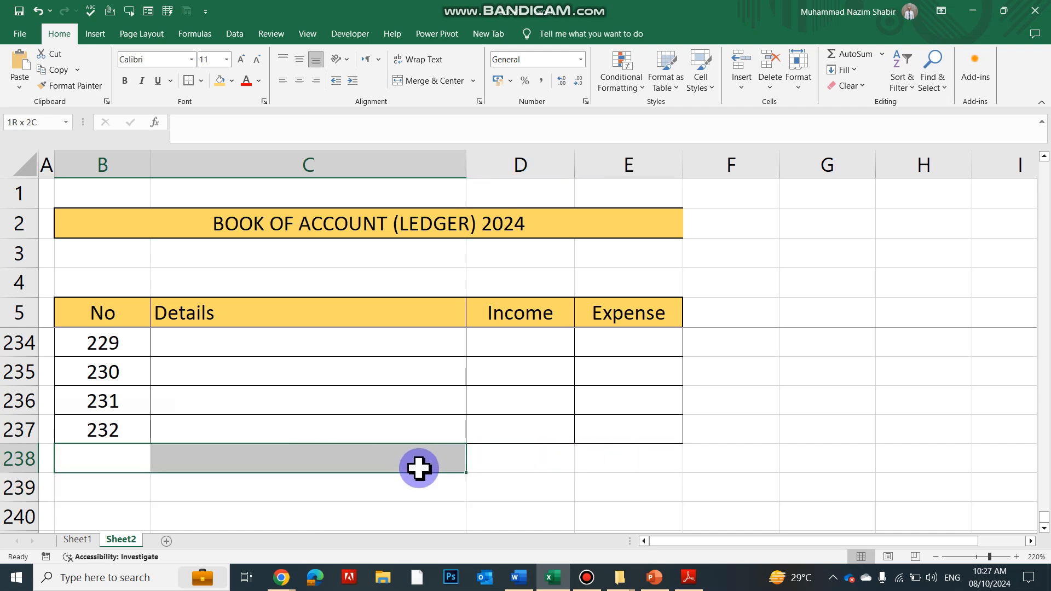
pyautogui.click(387, 455)
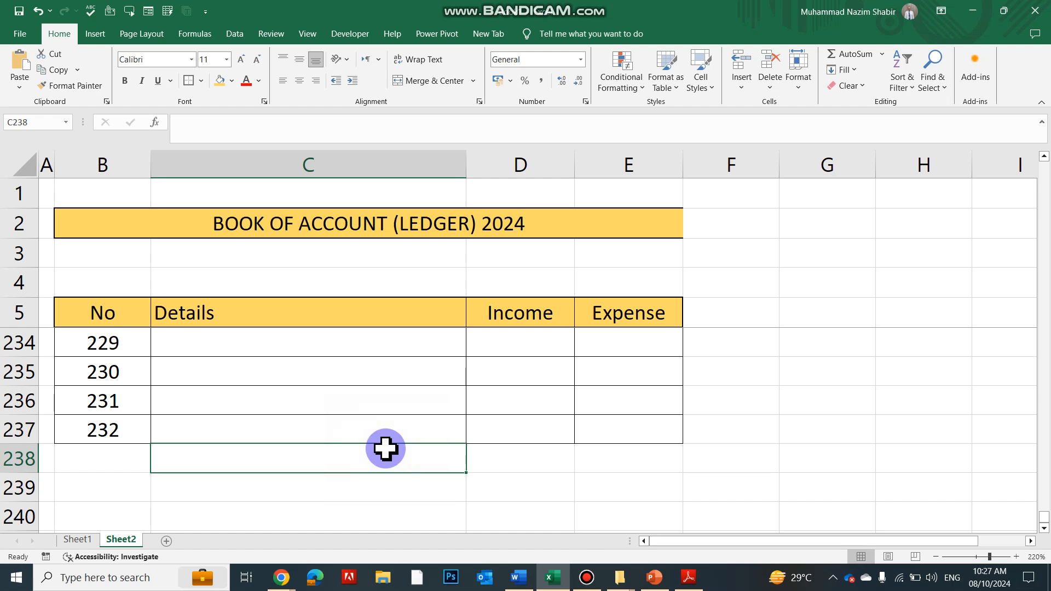
pyautogui.write('t')
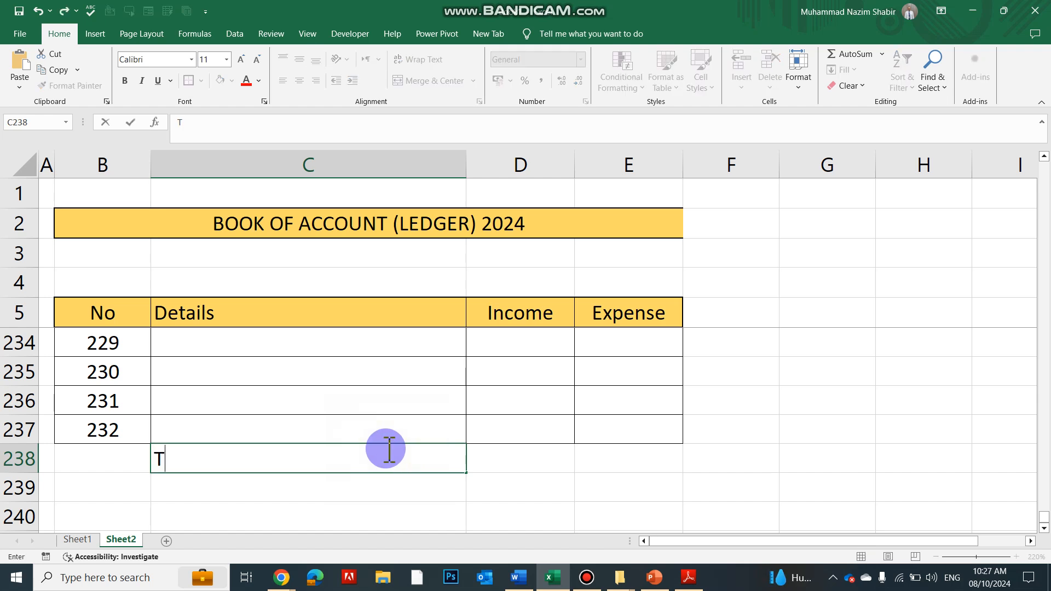
pyautogui.write('otal')
pyautogui.press('Tab')
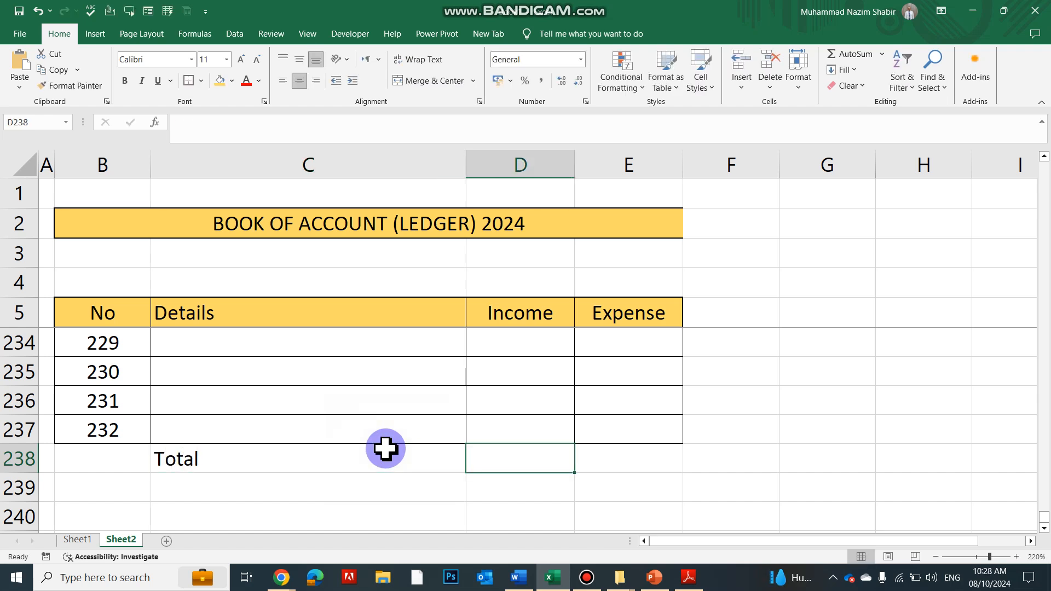
# Enter the formula =SUM(D10:D237) in cell D238 as the Income total
pyautogui.write('=sum')
pyautogui.press('Tab')
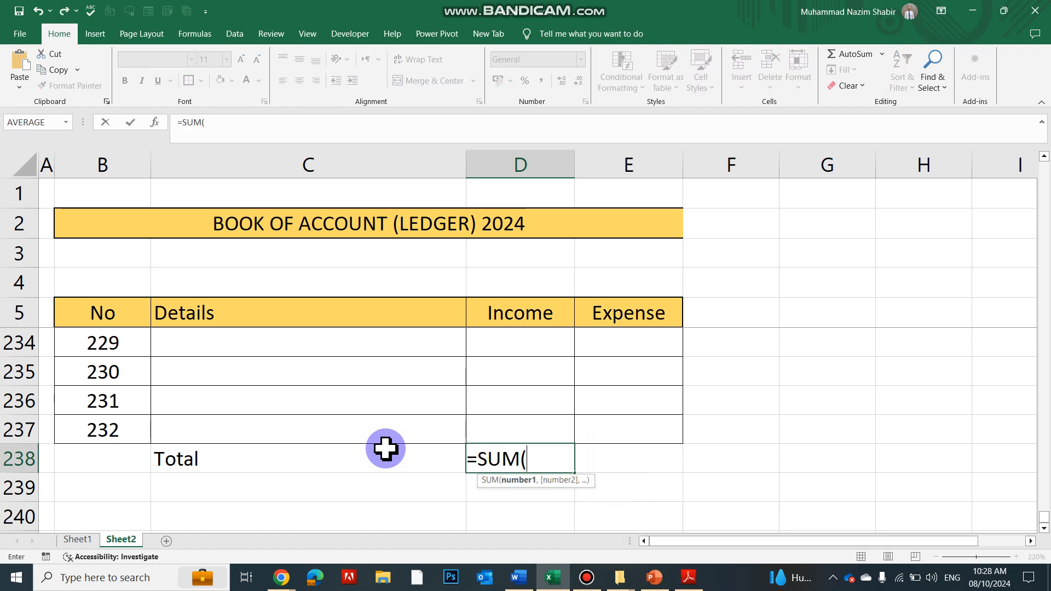
pyautogui.click(511, 427)
pyautogui.hotkey('ctrl', 'shift', 'Up')
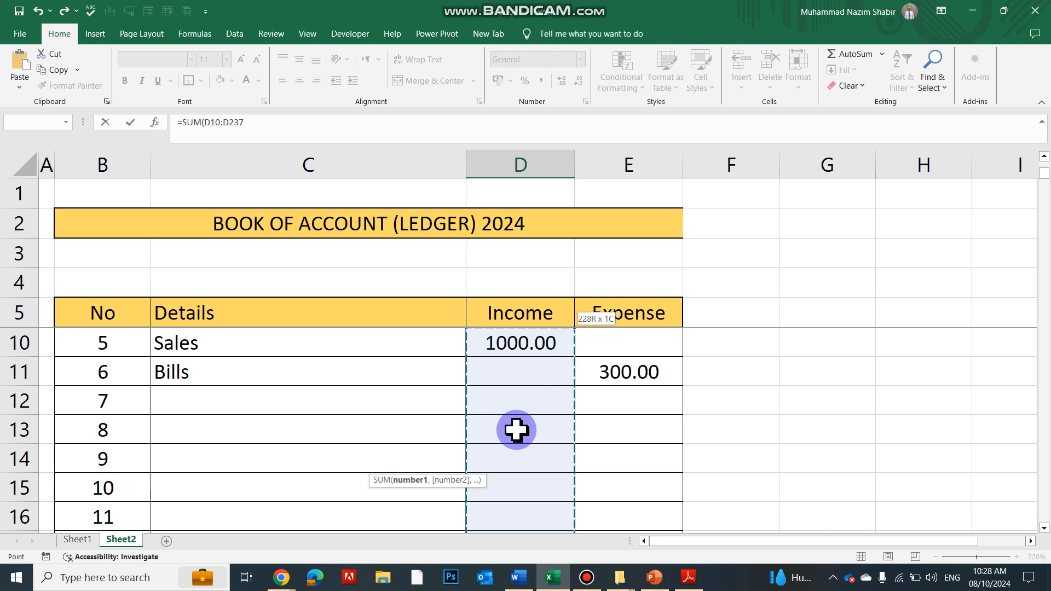
pyautogui.press('Return')
# Copy the Income total formula from D238 to E238 for the Expense total
pyautogui.click(523, 487)
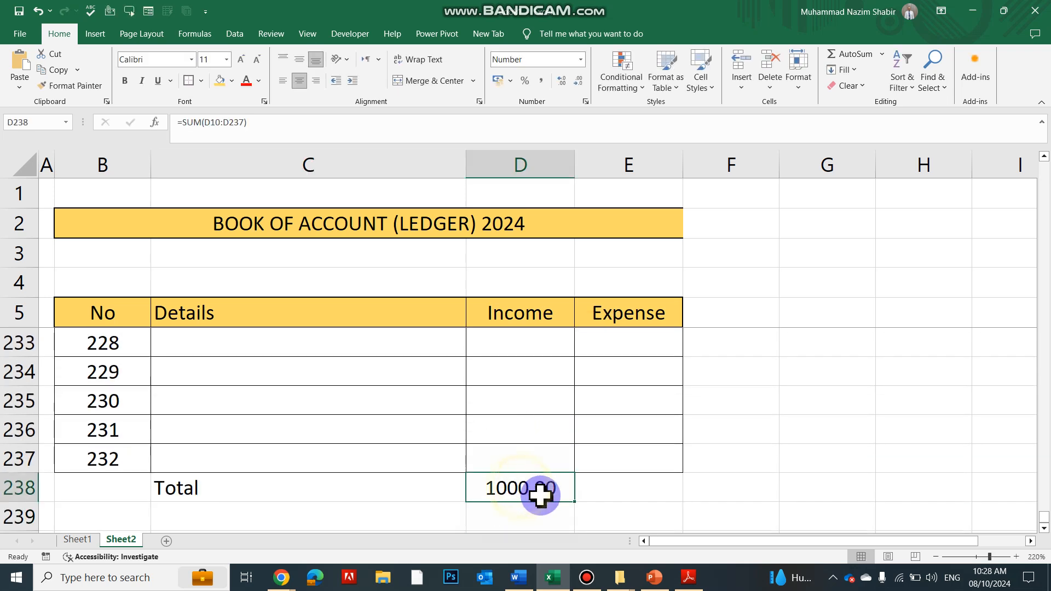
pyautogui.hotkey('ctrl', 'c')
pyautogui.click(602, 491)
pyautogui.hotkey('ctrl', 'v')
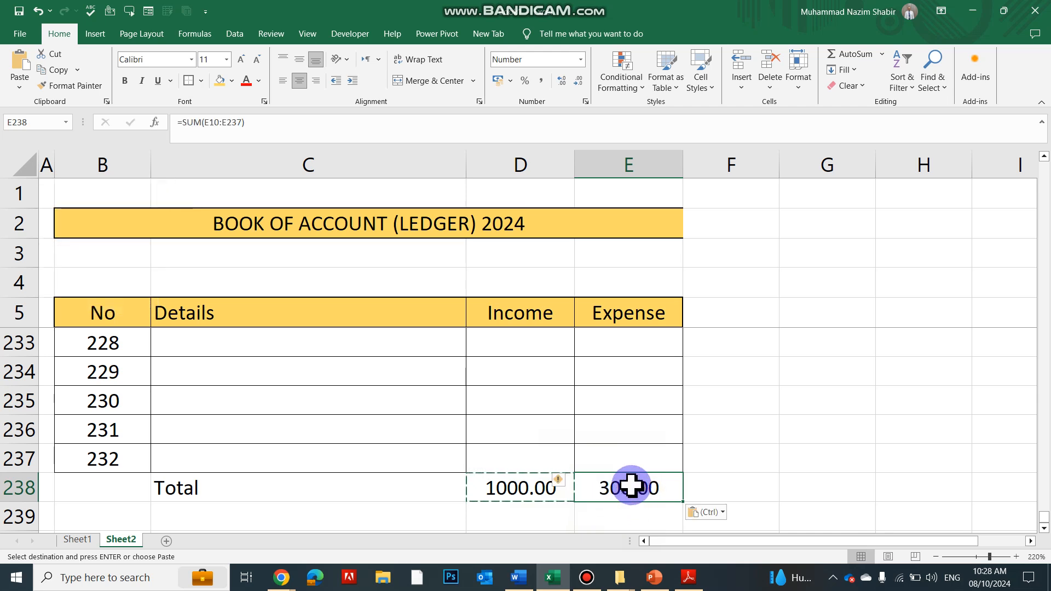
# Merge and center the Total label across cells B238 and C238
pyautogui.moveTo(82, 496); pyautogui.dragTo(326, 482)
pyautogui.click(431, 81)
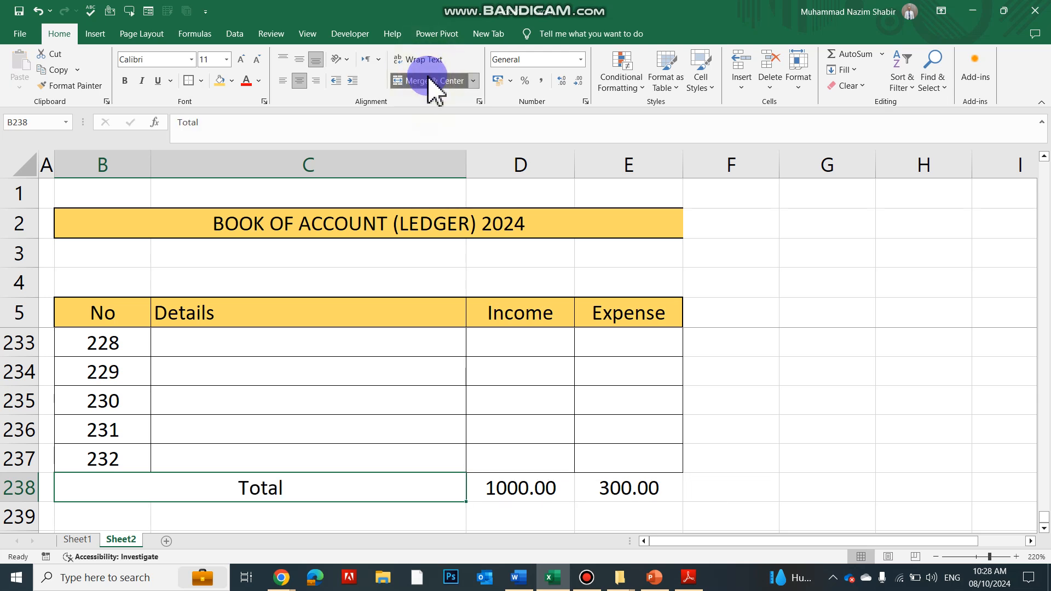
pyautogui.click(303, 469)
# Add all borders to the Total row B238 to E238 and fill it with the header's gold color
pyautogui.moveTo(176, 488); pyautogui.dragTo(624, 488)
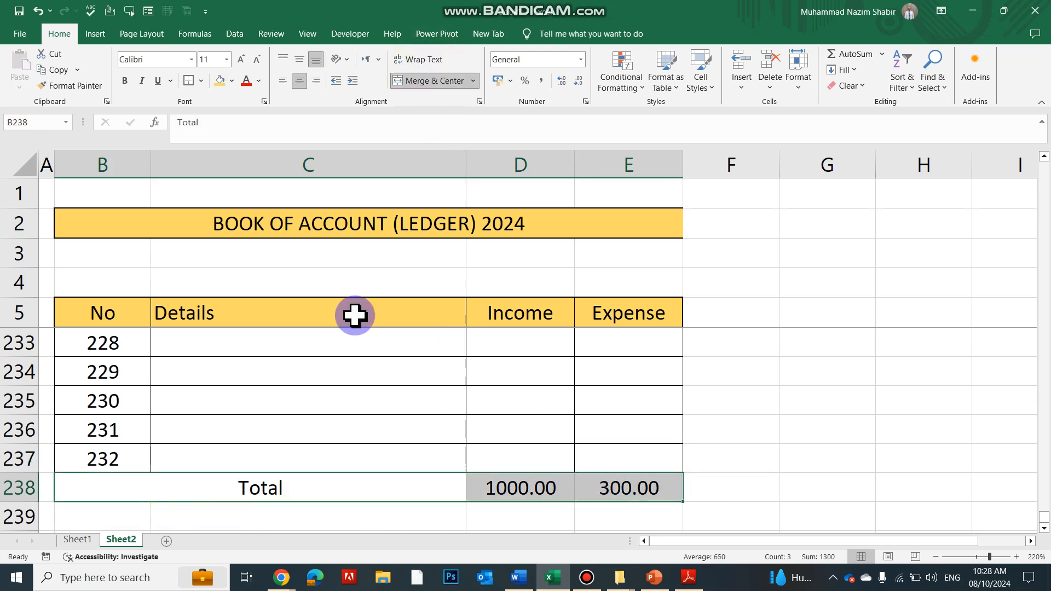
pyautogui.click(200, 81)
pyautogui.click(198, 200)
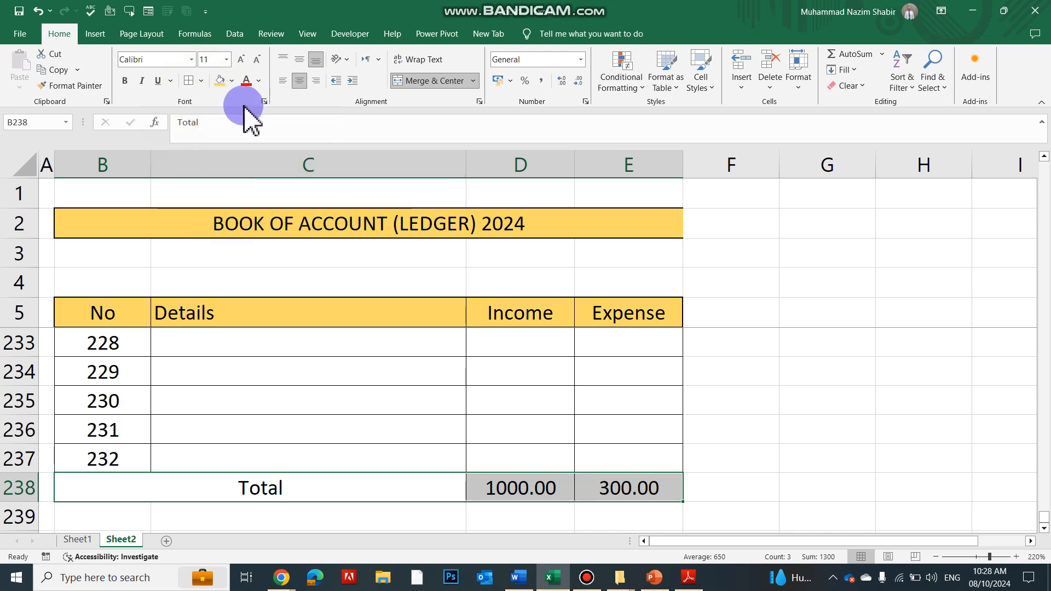
pyautogui.click(232, 81)
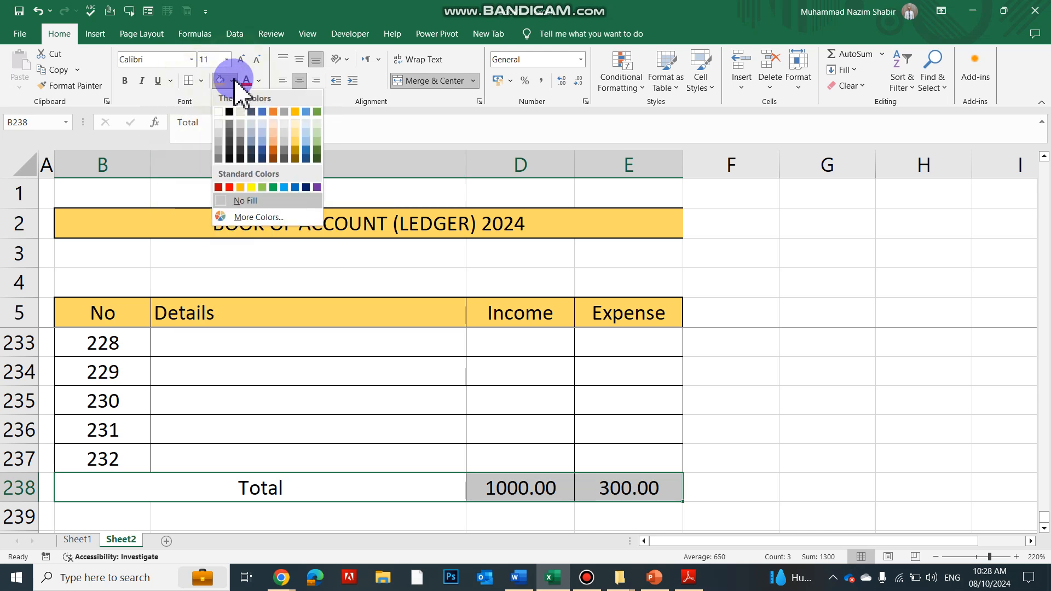
pyautogui.click(296, 140)
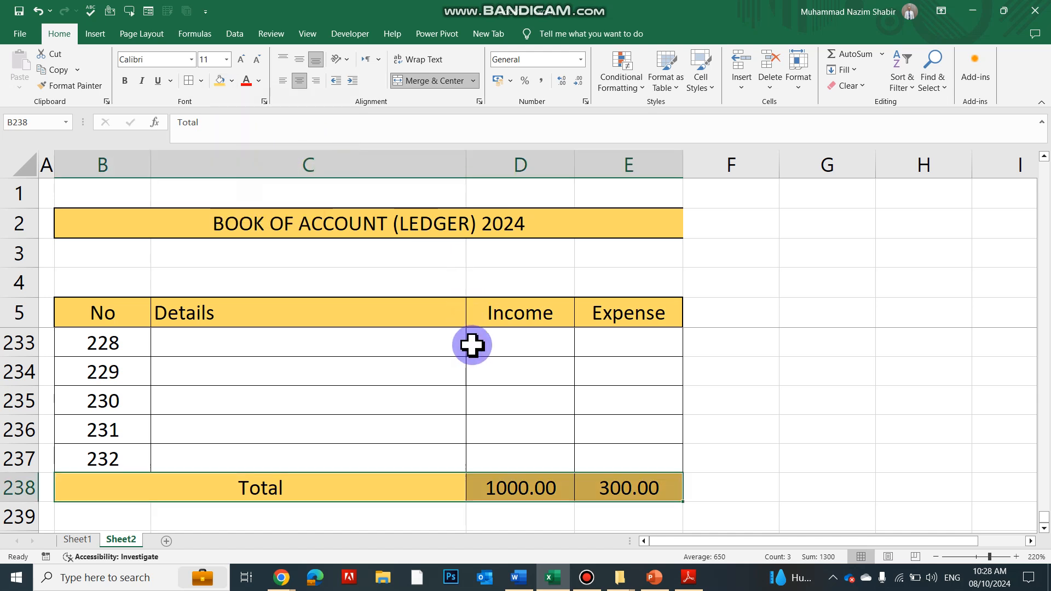
# Merge and center cells B239 and C239 below the Total row and enter the label Balance
pyautogui.scroll(-1, 471, 345)
pyautogui.click(206, 435)
pyautogui.moveTo(113, 441); pyautogui.dragTo(340, 429)
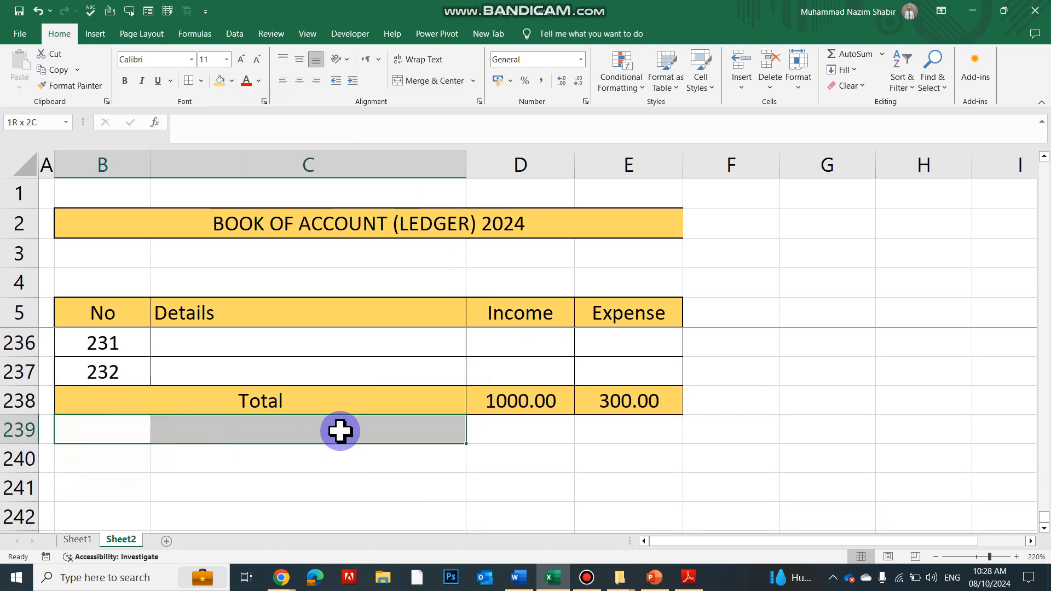
pyautogui.click(434, 83)
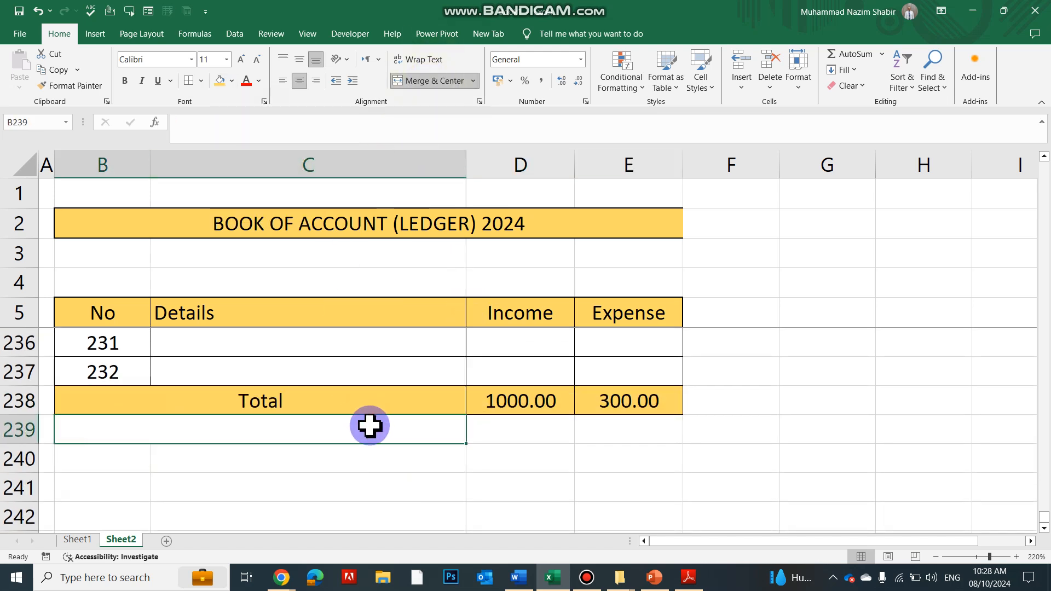
pyautogui.write('Balance')
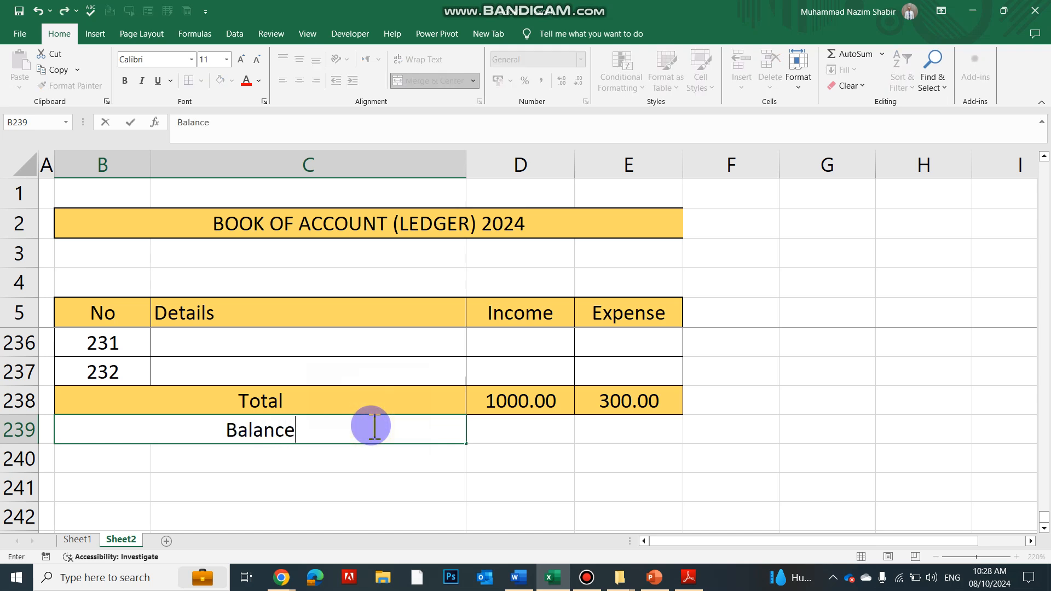
pyautogui.press('Return')
# Merge and center cells D239 and E239 and enter the balance formula =D238-E238
pyautogui.moveTo(534, 425); pyautogui.dragTo(605, 438)
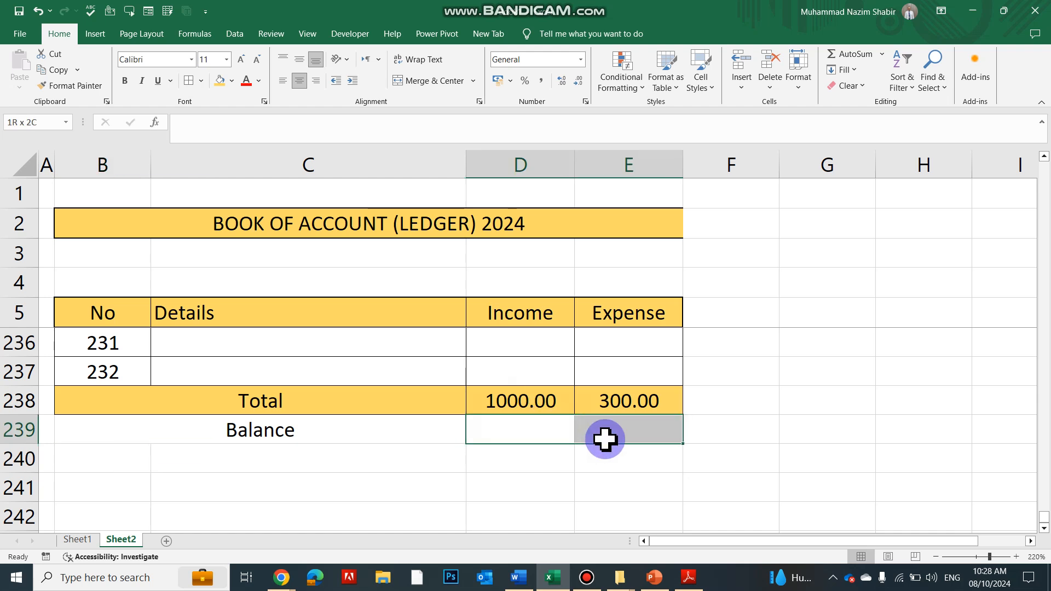
pyautogui.click(432, 81)
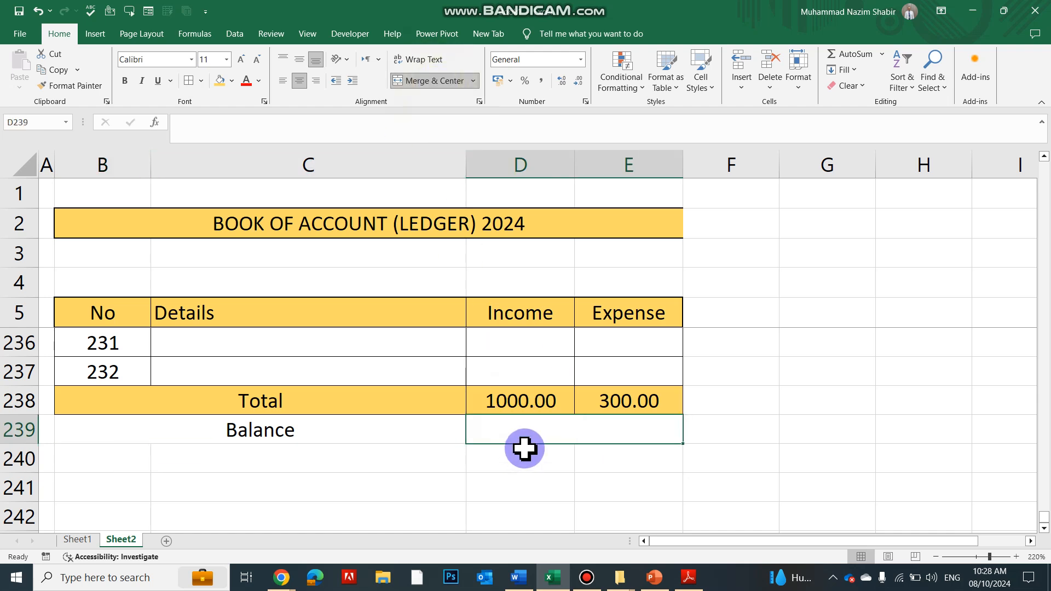
pyautogui.write('=')
pyautogui.press('Up')
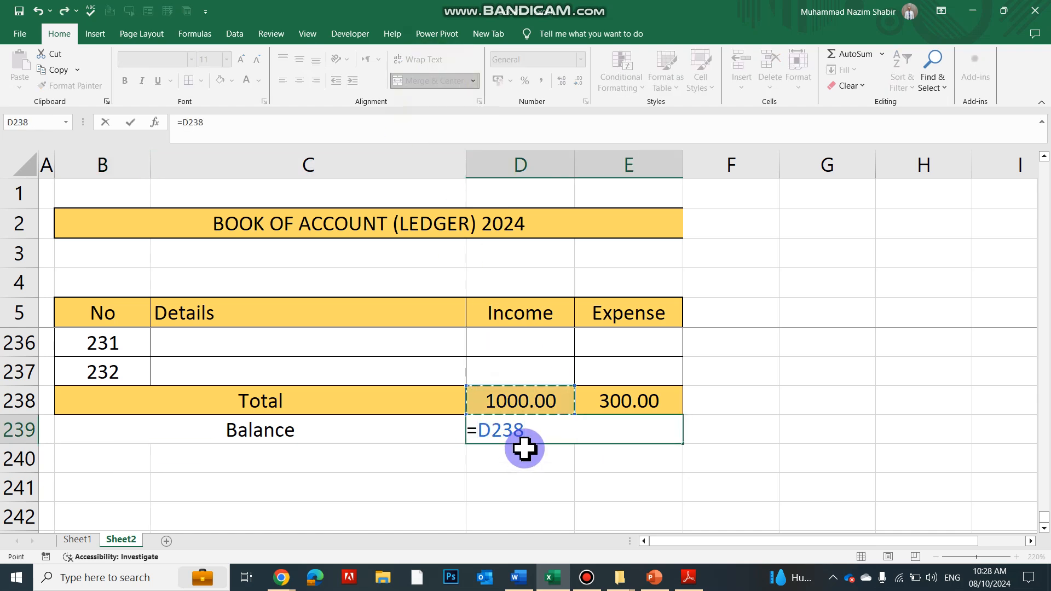
pyautogui.write('-')
pyautogui.press('Up')
pyautogui.press('Right')
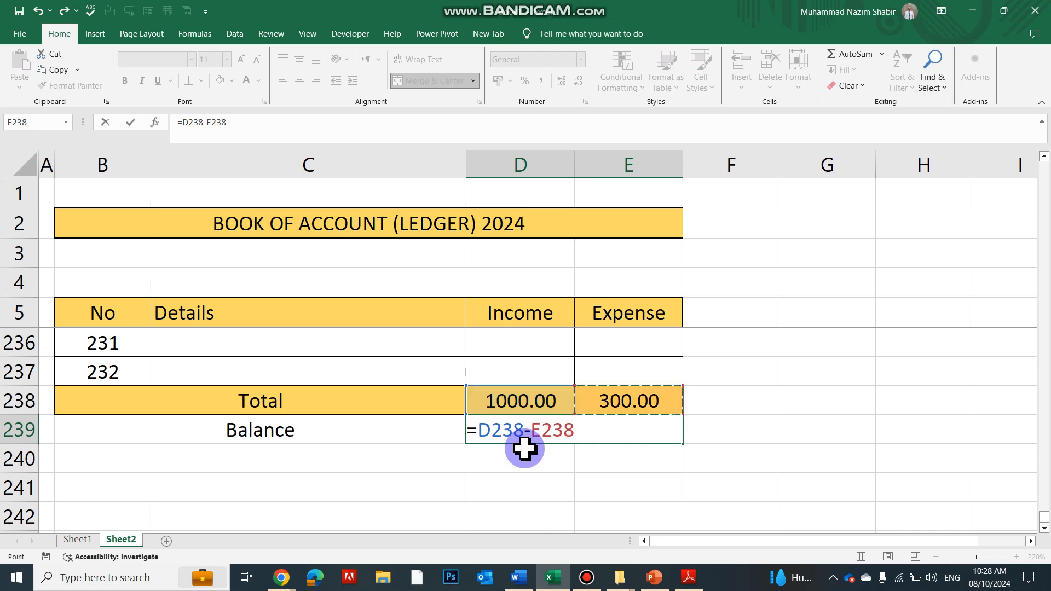
pyautogui.press('Return')
# Add all borders to the Balance row B239 to E239 and fill it with a gold one shade lighter than the Total row
pyautogui.moveTo(201, 437); pyautogui.dragTo(615, 430)
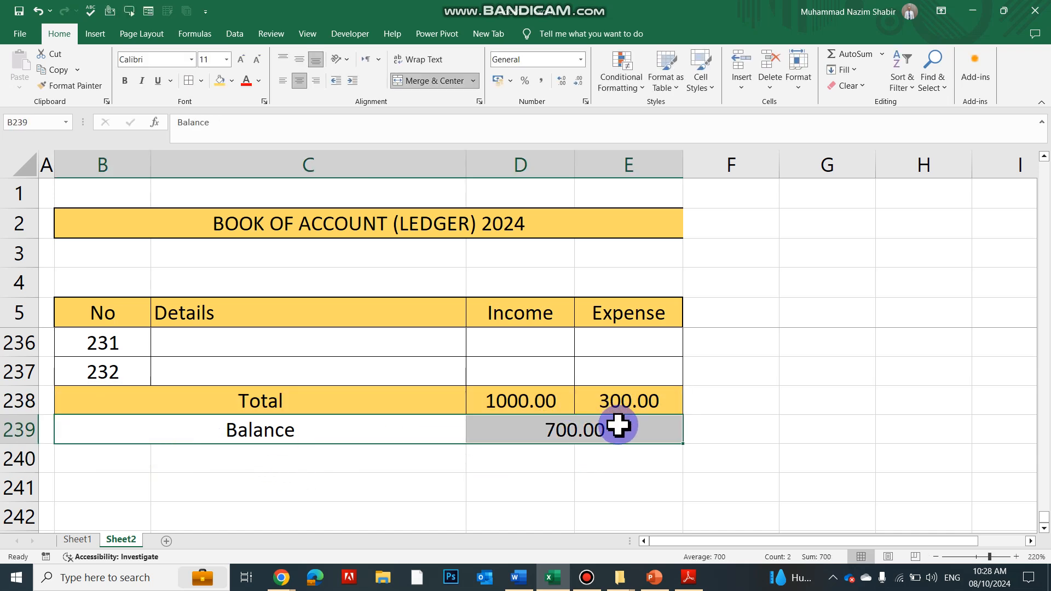
pyautogui.click(189, 81)
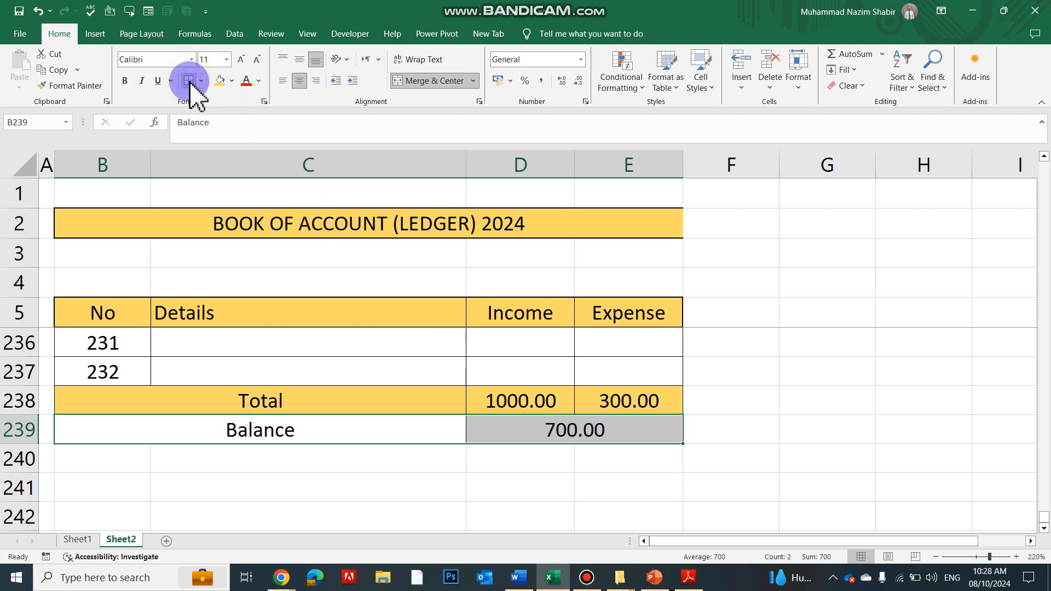
pyautogui.click(232, 81)
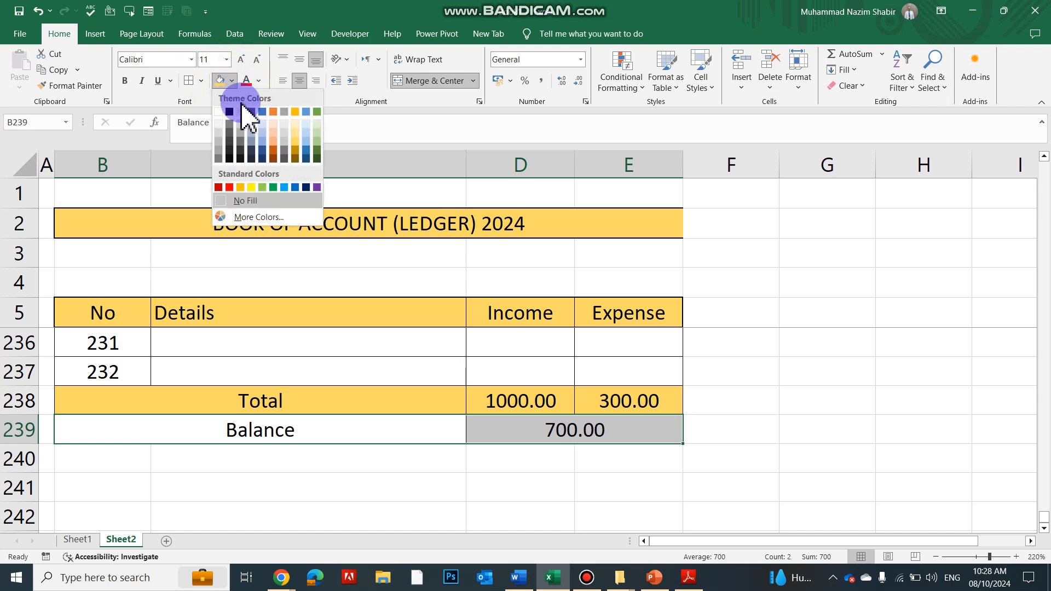
pyautogui.click(294, 126)
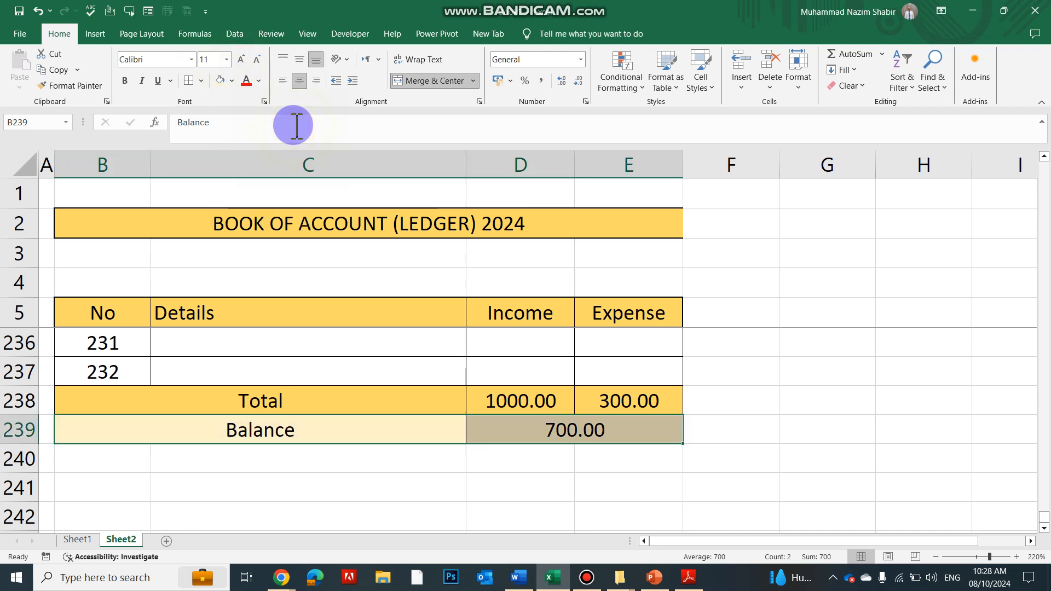
pyautogui.click(232, 81)
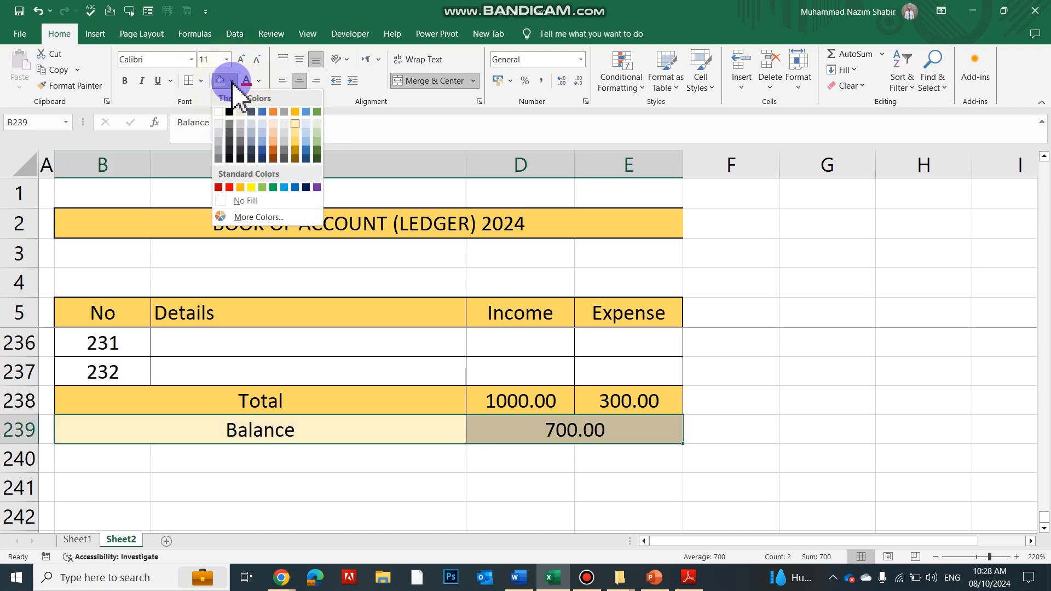
pyautogui.click(295, 139)
pyautogui.scroll(6, 389, 379)
pyautogui.scroll(20, 390, 379)
pyautogui.scroll(20, 387, 378)
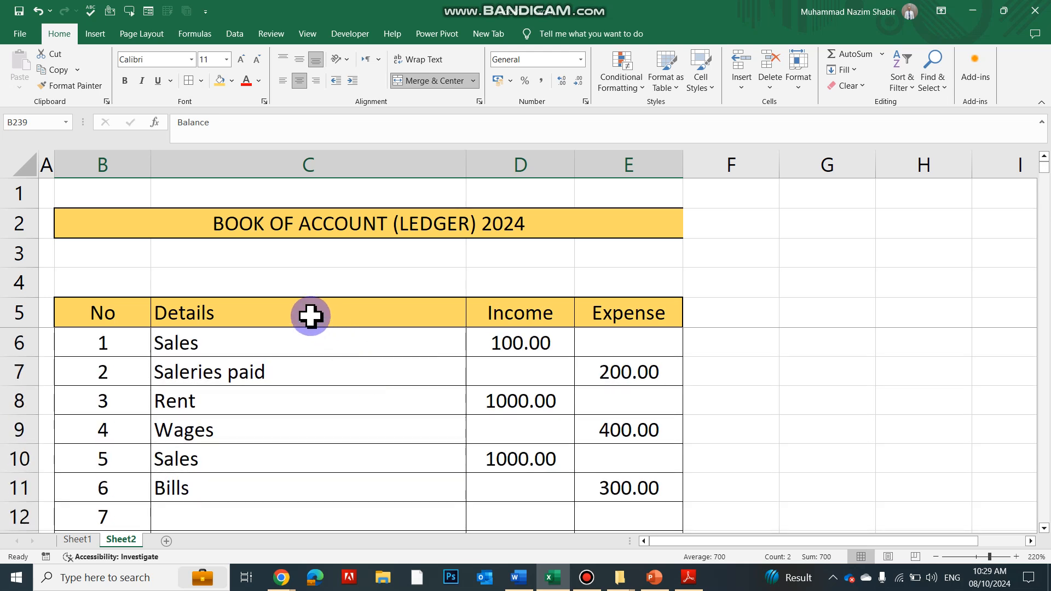
# Add thick outside borders around the merged title cell BOOK OF ACCOUNT (LEDGER) 2024 in row 2
pyautogui.click(211, 279)
pyautogui.click(124, 274)
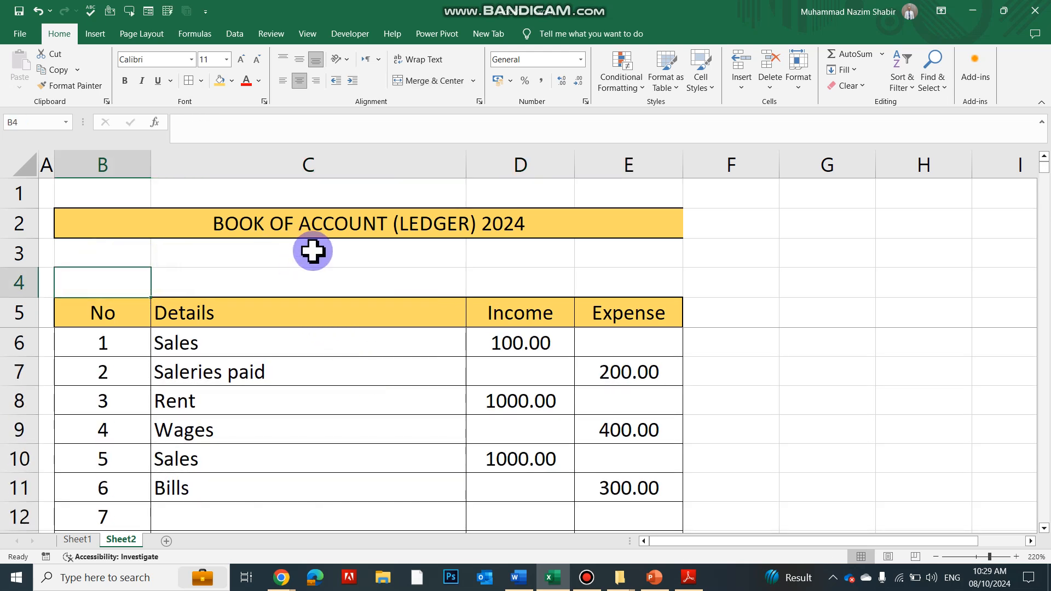
pyautogui.click(610, 223)
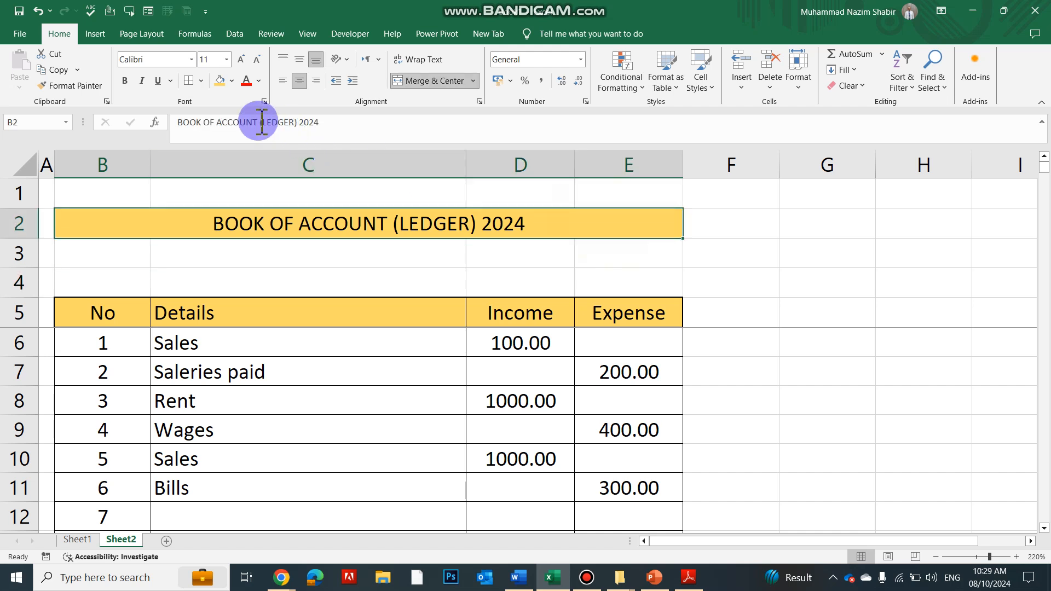
pyautogui.click(201, 80)
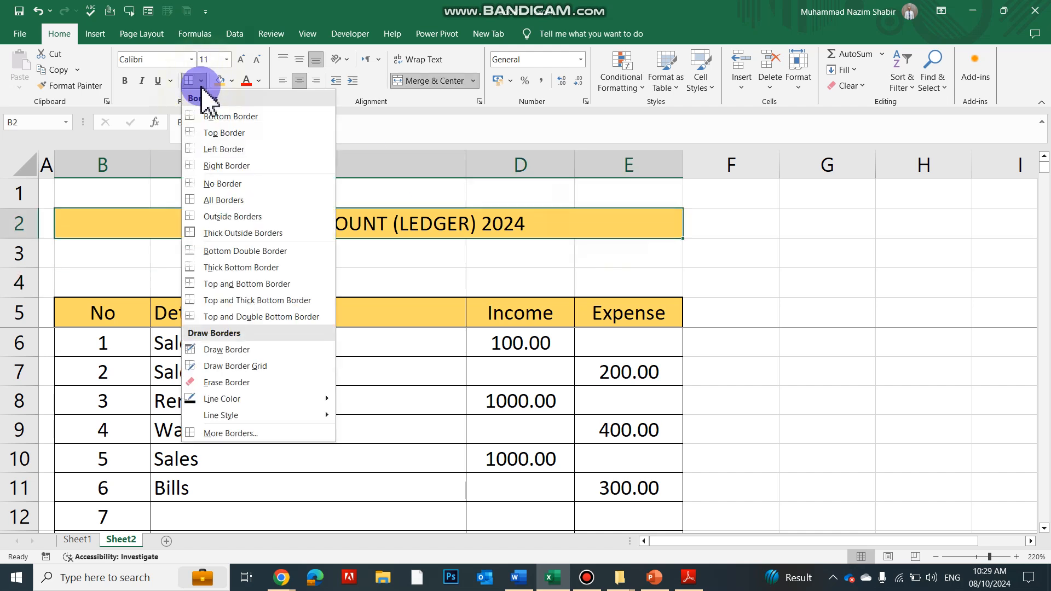
pyautogui.click(192, 234)
pyautogui.click(216, 262)
pyautogui.click(510, 279)
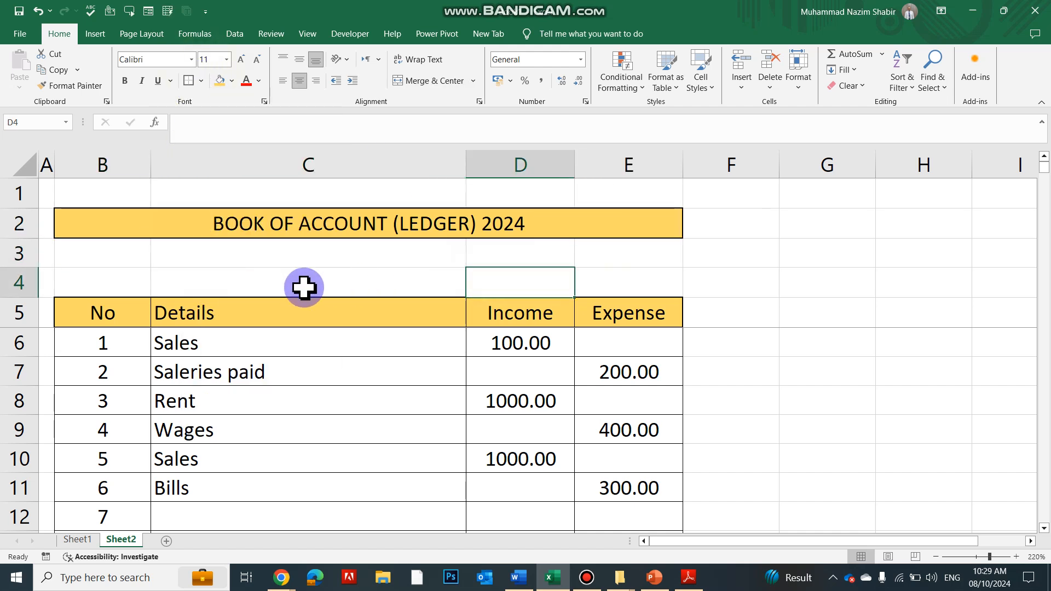
# Enter the label Email in cell B4 above the No header and move on to cell D4
pyautogui.click(135, 268)
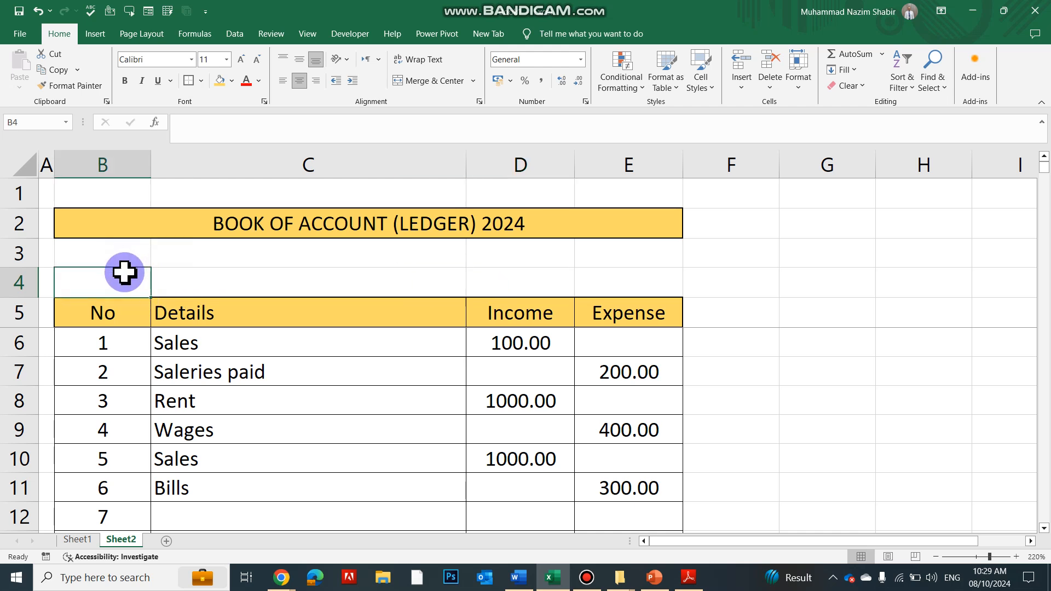
pyautogui.write('E')
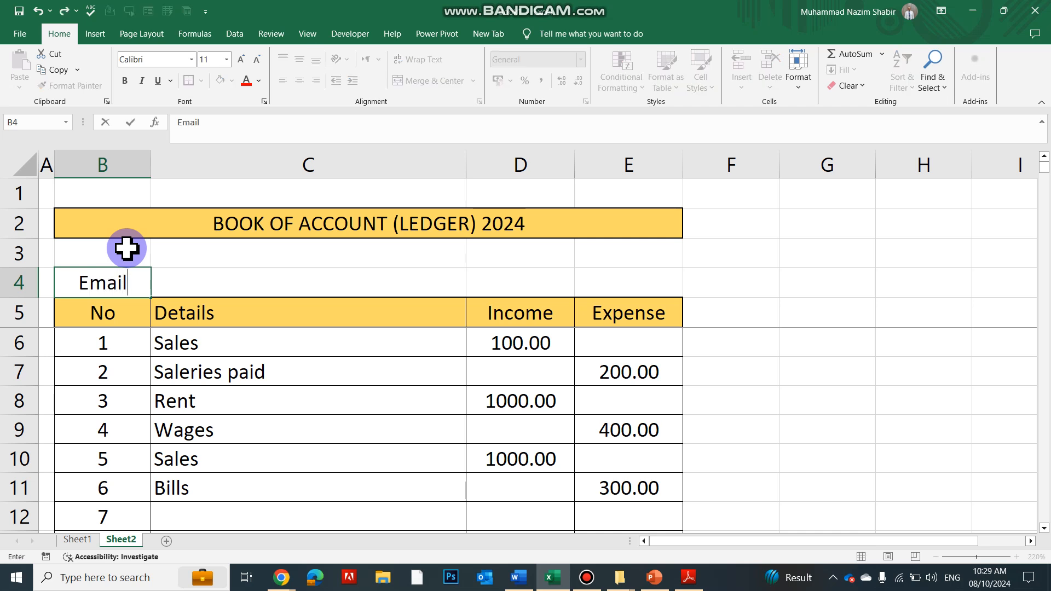
pyautogui.write('mail')
pyautogui.press('Tab')
pyautogui.press('Tab')
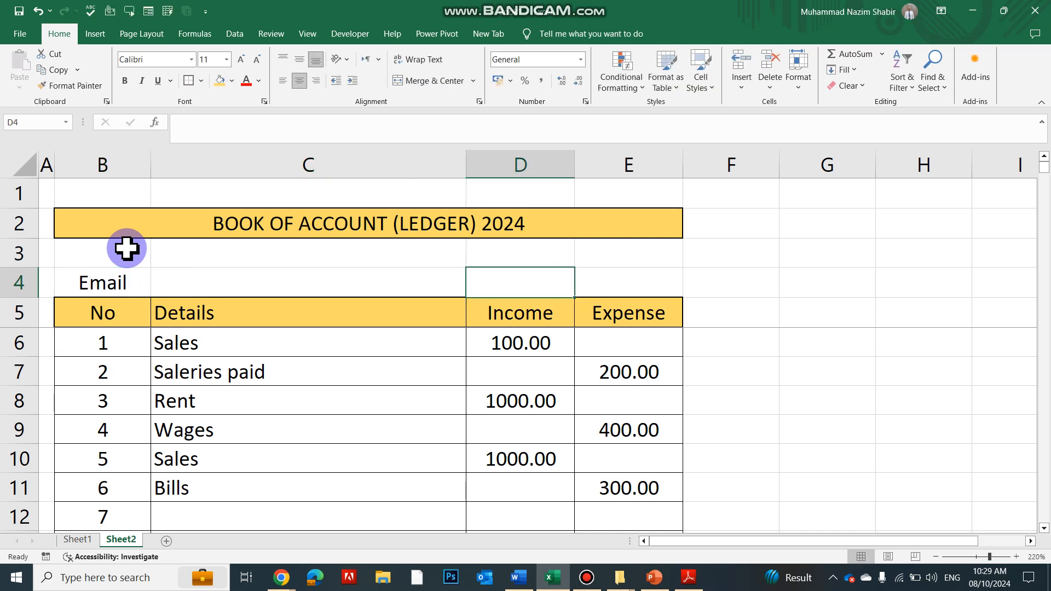